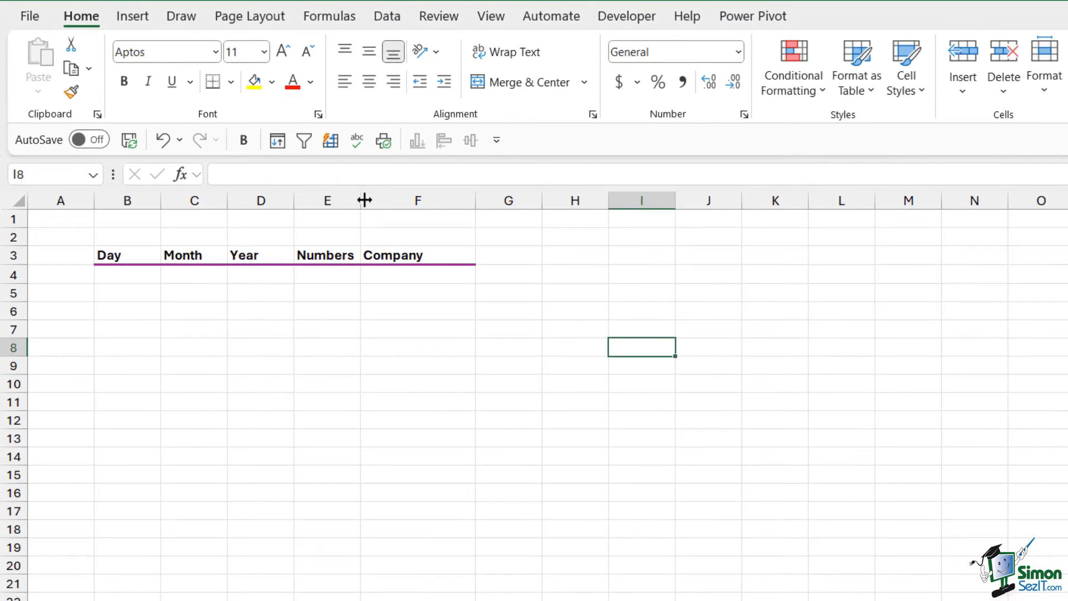
Widen column E to fit the Numbers heading and enter Monday in B4
{"action": "left_click_drag", "start_coordinate": [362, 200], "coordinate": [381, 200]}
{"action": "left_click", "coordinate": [531, 313]}
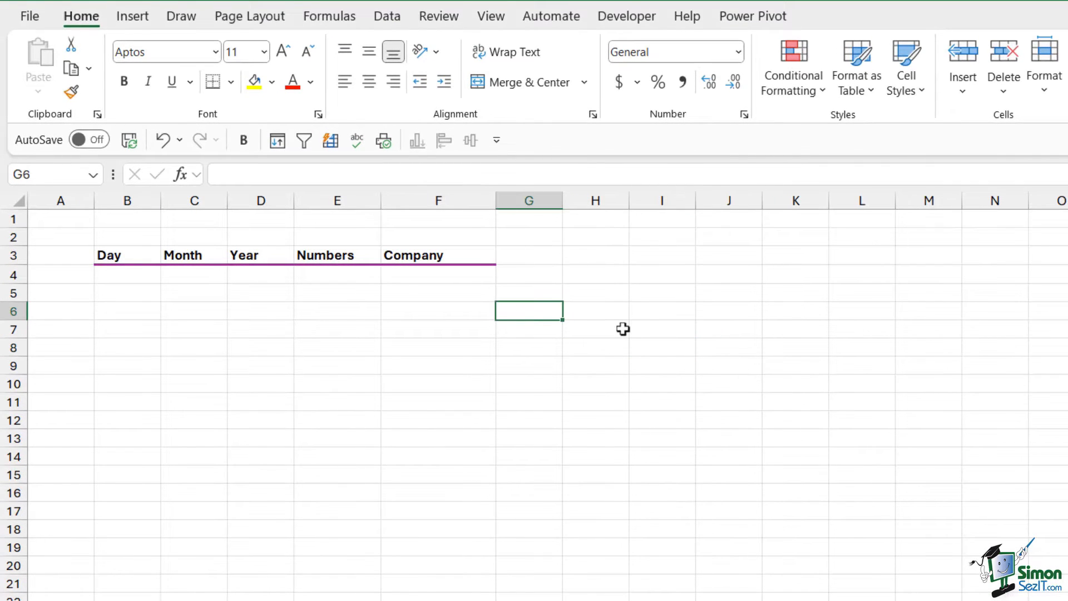
{"action": "left_click", "coordinate": [133, 277]}
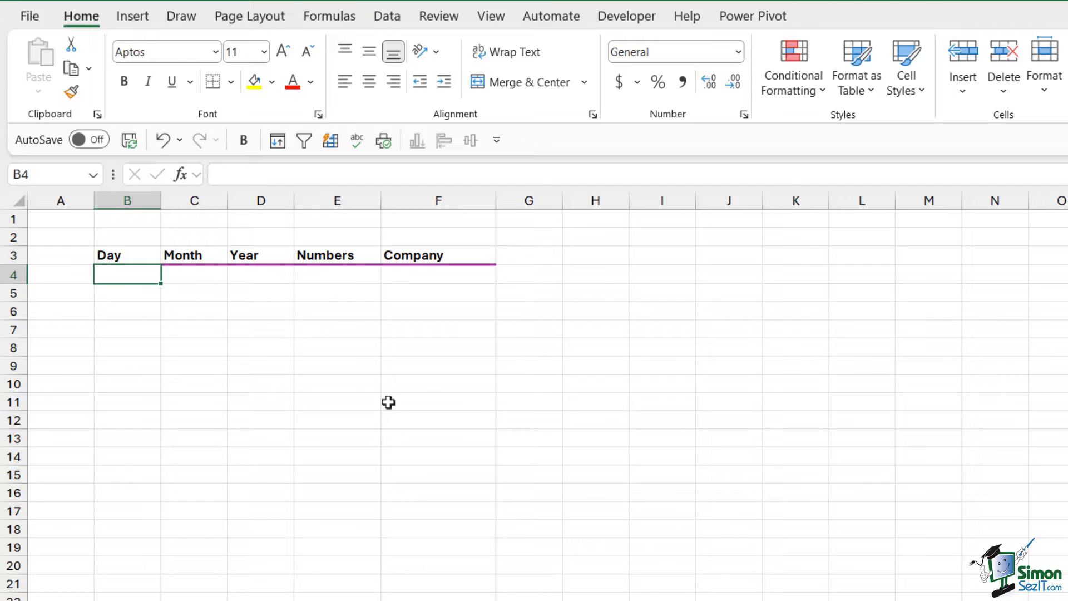
{"action": "type", "text": "Monday"}
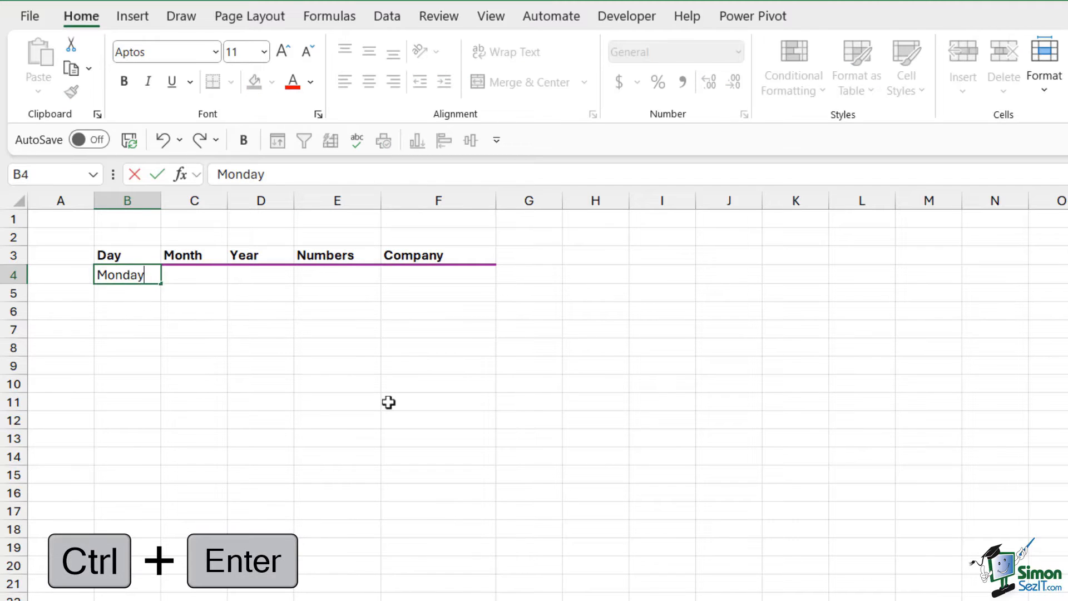
{"action": "key", "text": "ctrl+Return"}
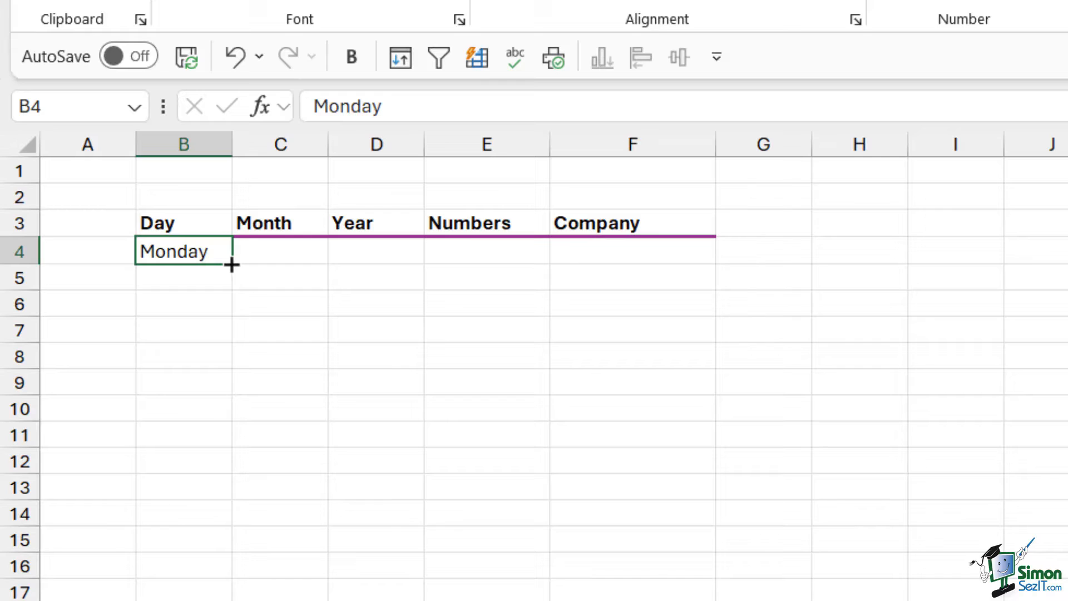
Fill Monday through Sunday down to B10, autofit column B, and select B4:B10
{"action": "left_click_drag", "start_coordinate": [231, 265], "coordinate": [215, 422]}
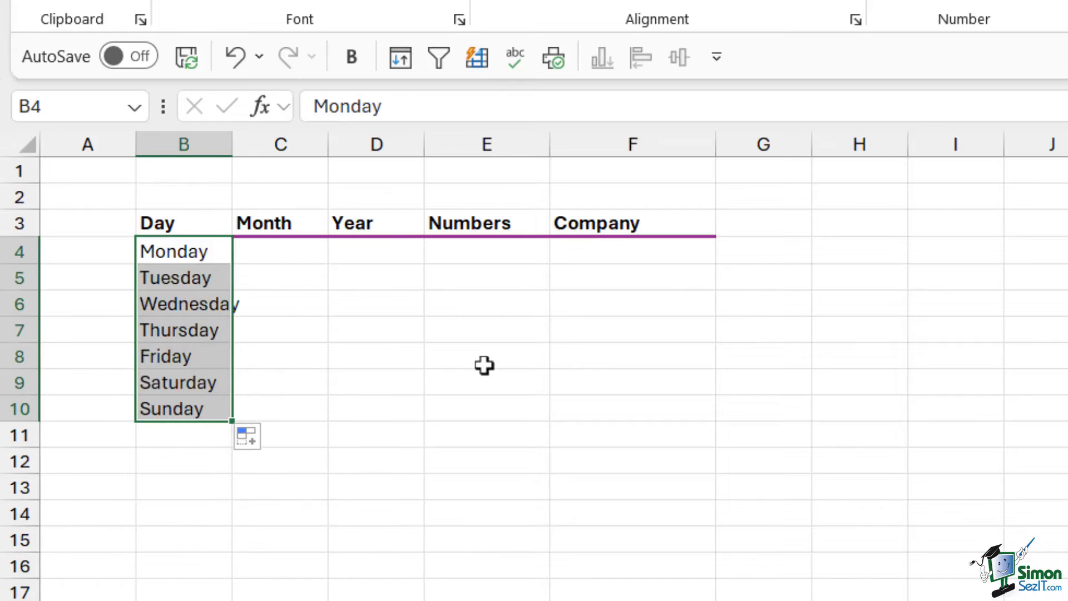
{"action": "double_click", "coordinate": [231, 144]}
{"action": "left_click", "coordinate": [407, 382]}
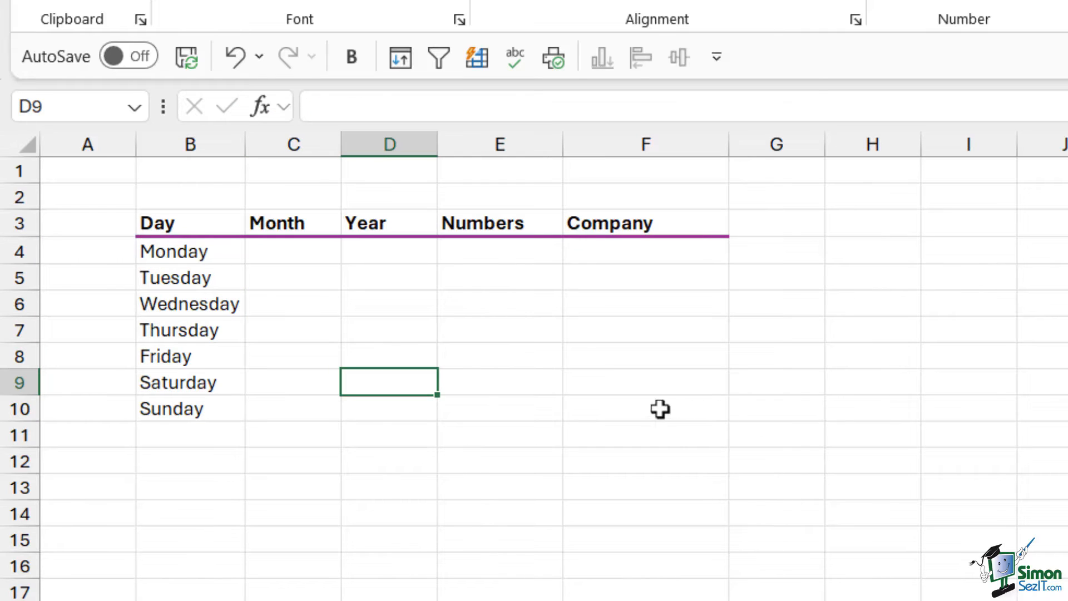
{"action": "left_click_drag", "start_coordinate": [222, 255], "coordinate": [212, 398]}
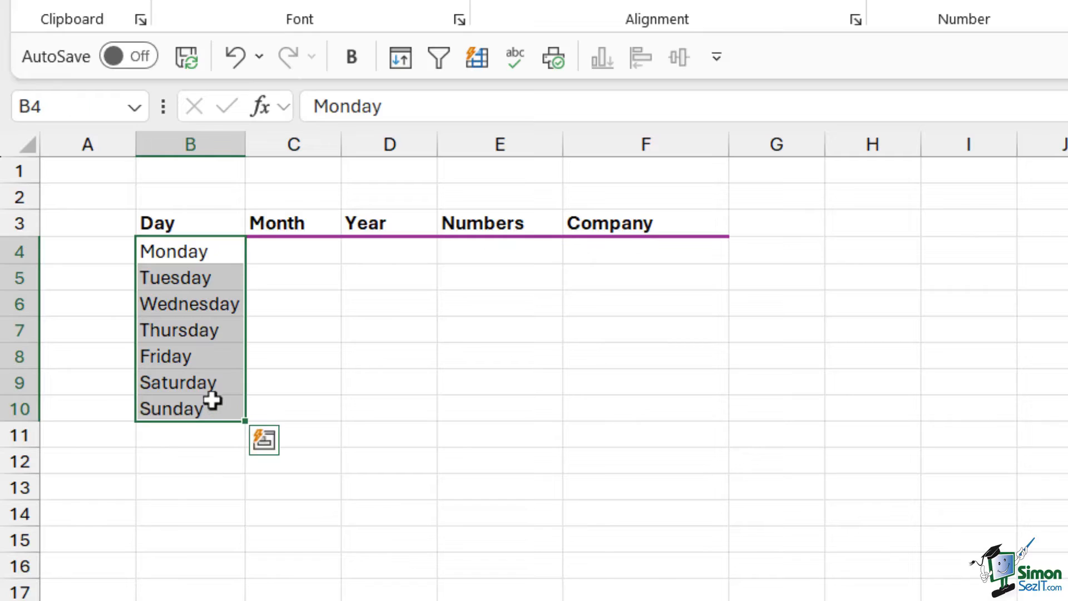
Clear B4:B10, enter Mon in B4, and fill Mon–Sun repeating down column B
{"action": "key", "text": "Delete"}
{"action": "left_click", "coordinate": [191, 255]}
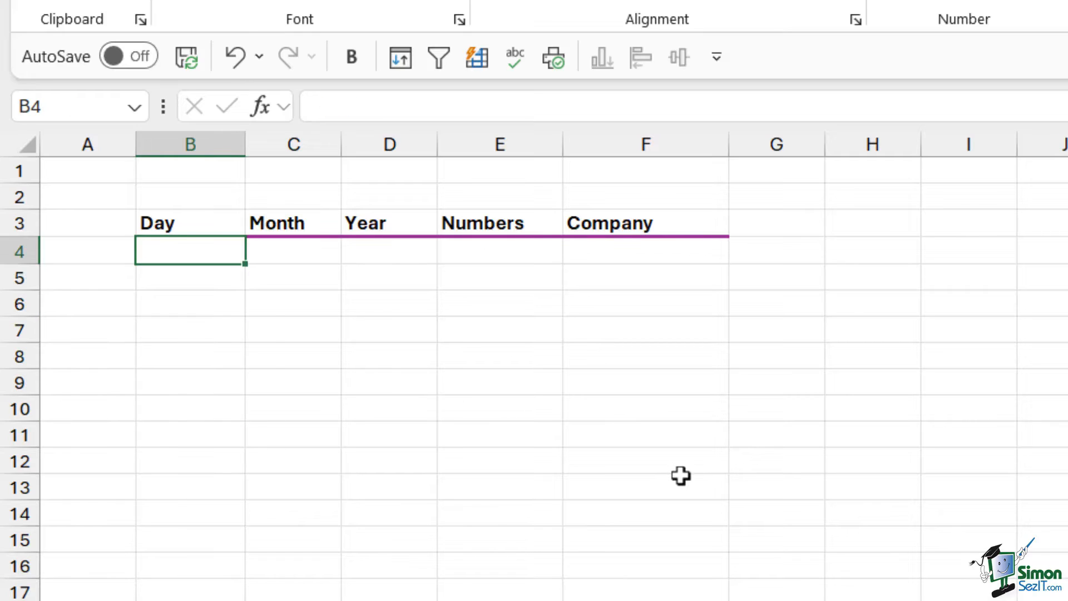
{"action": "type", "text": "Mon"}
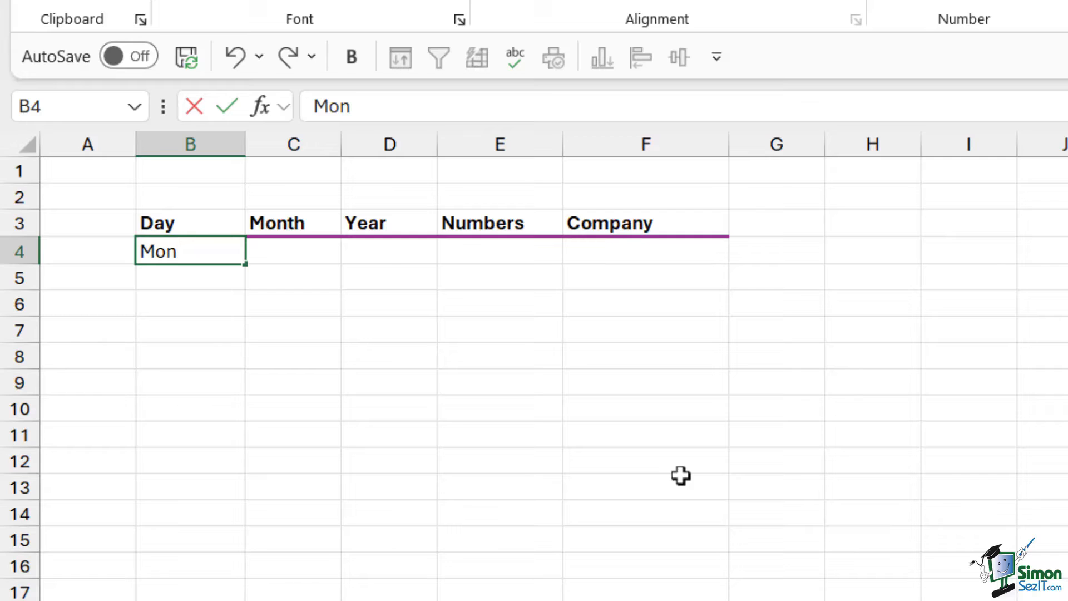
{"action": "key", "text": "ctrl+Return"}
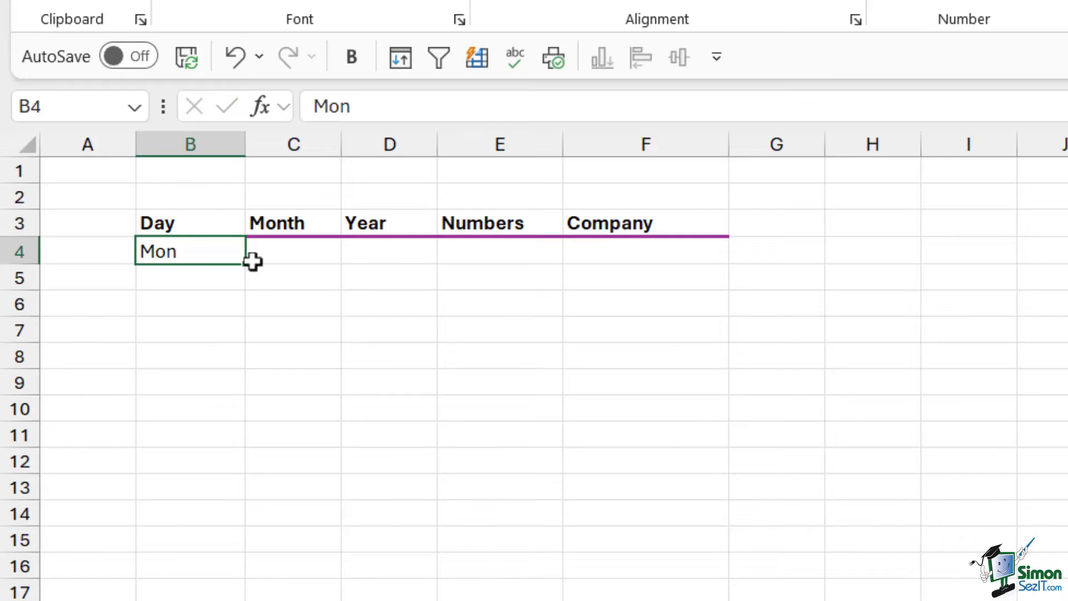
{"action": "left_click_drag", "start_coordinate": [247, 263], "coordinate": [212, 598]}
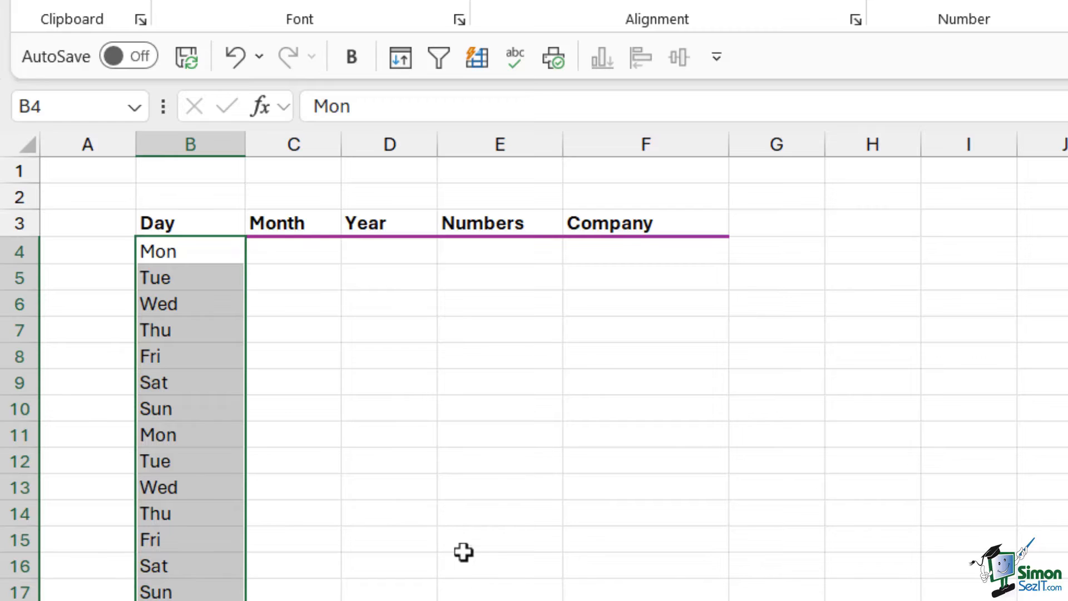
{"action": "left_click", "coordinate": [282, 251]}
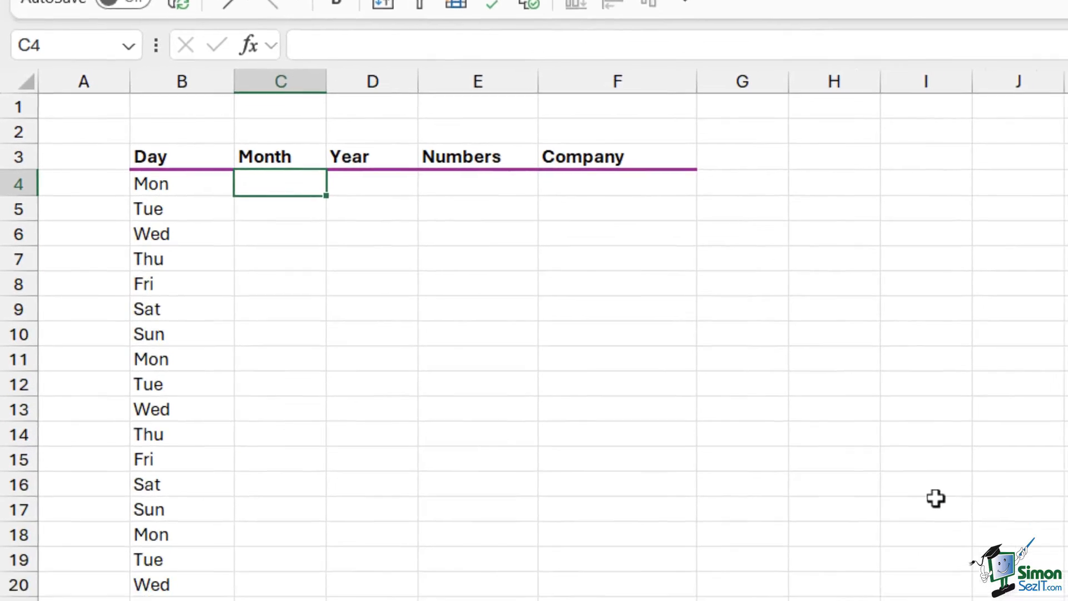
Enter January in C4, fill months down to C23, and autofit column C for September
{"action": "type", "text": "January"}
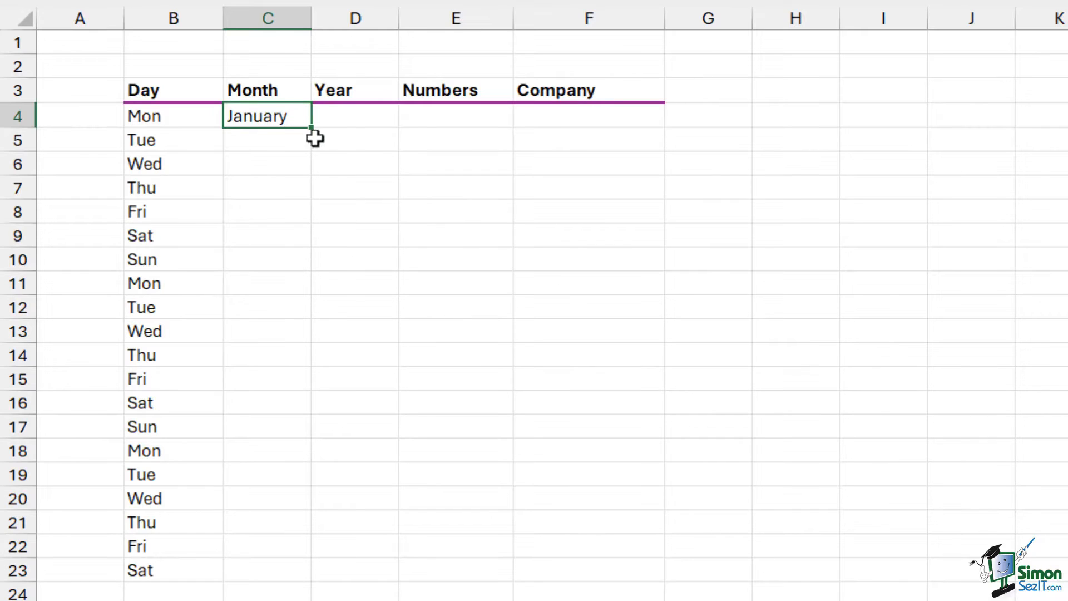
{"action": "left_click_drag", "start_coordinate": [309, 171], "coordinate": [286, 584]}
{"action": "double_click", "coordinate": [312, 18]}
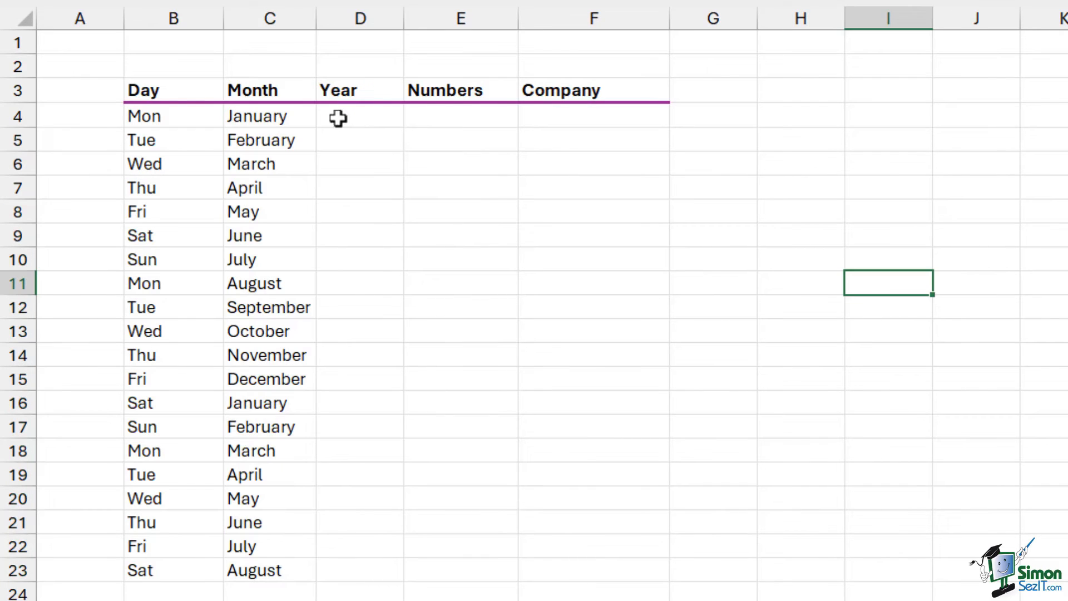
{"action": "left_click", "coordinate": [338, 118]}
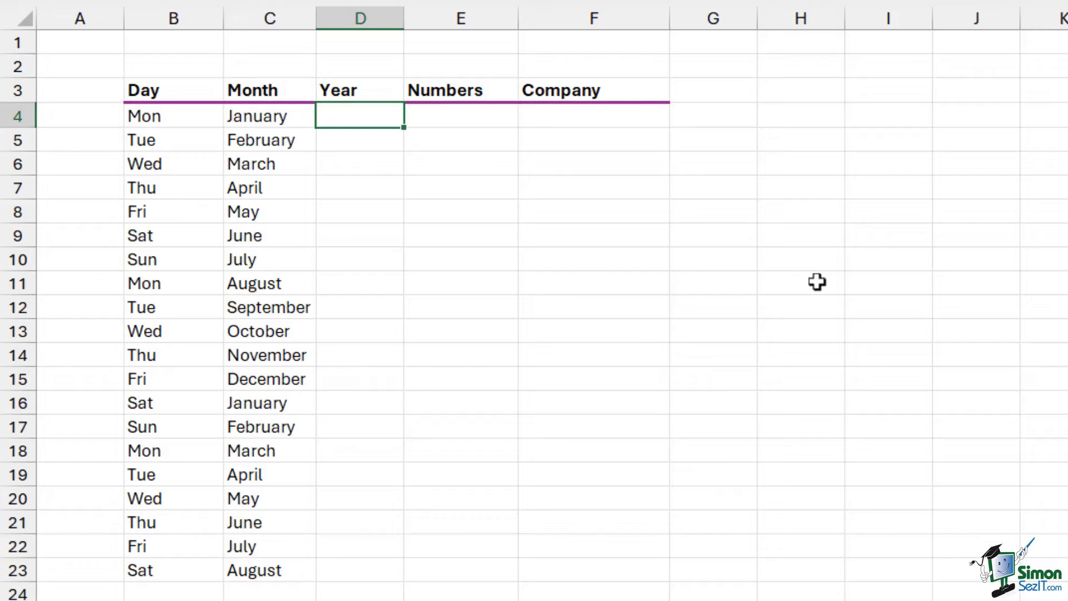
Enter 2008 in D4, copy it down to D23, then clear the repeated values
{"action": "type", "text": "2012"}
{"action": "key", "text": "BackSpace"}
{"action": "key", "text": "BackSpace"}
{"action": "type", "text": "08"}
{"action": "key", "text": "ctrl+Return"}
{"action": "left_click_drag", "start_coordinate": [405, 128], "coordinate": [391, 576]}
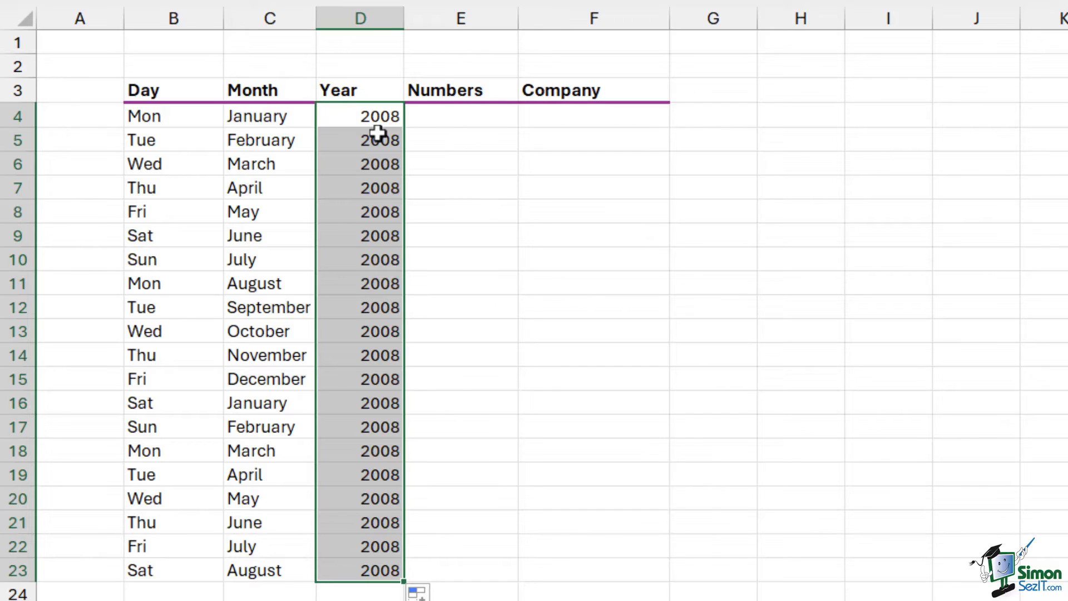
{"action": "key", "text": "Delete"}
Re-enter 2008 in D4, fill to D23, and convert it to a 2008–2027 series with Fill Series
{"action": "left_click", "coordinate": [379, 111]}
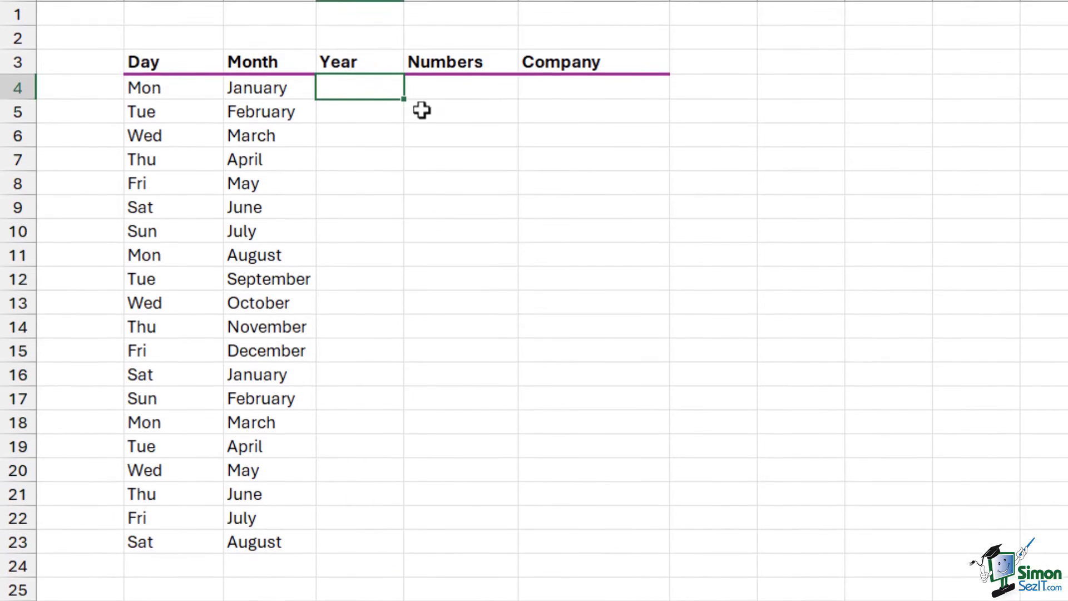
{"action": "type", "text": "2008"}
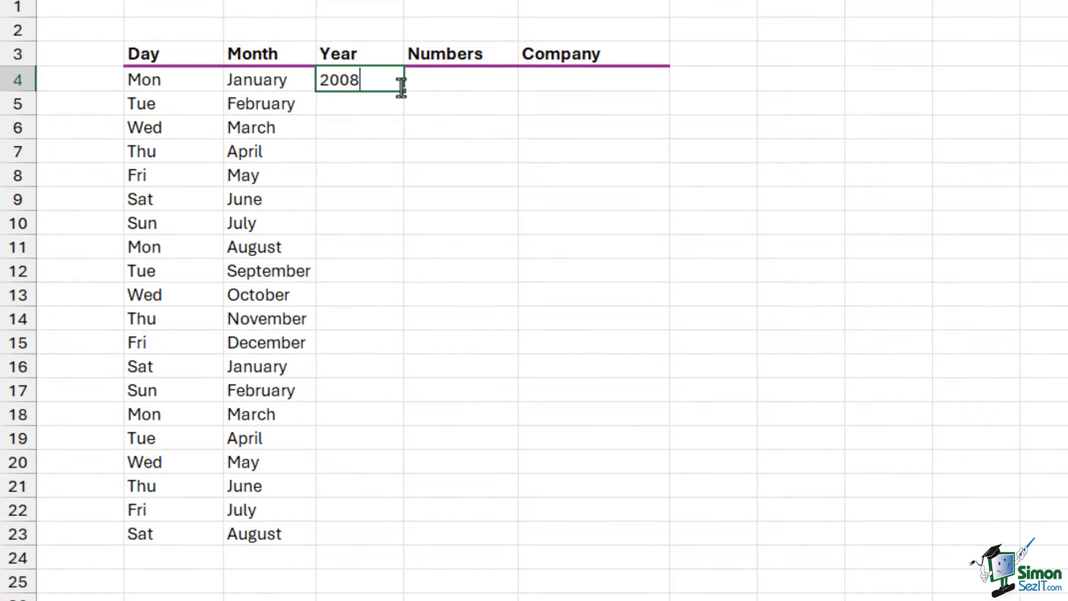
{"action": "key", "text": "ctrl+Return"}
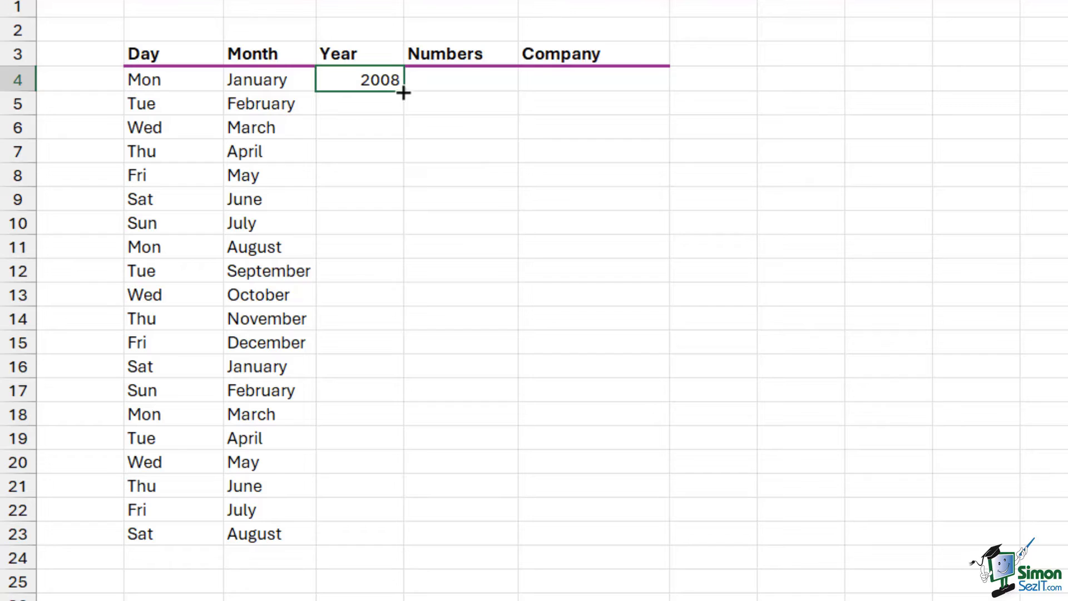
{"action": "left_click_drag", "start_coordinate": [403, 91], "coordinate": [401, 545]}
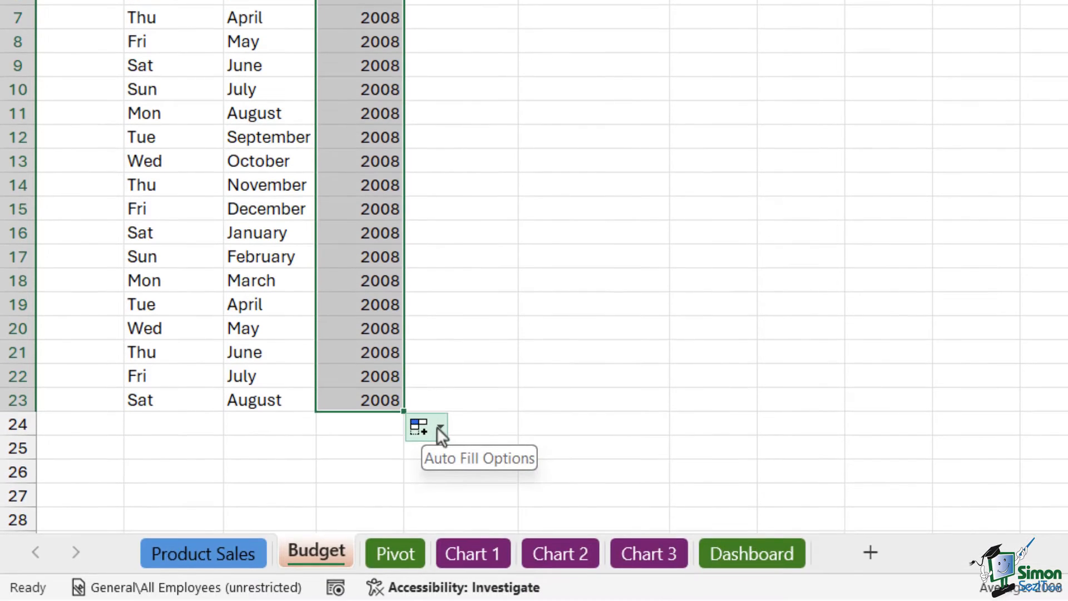
{"action": "left_click", "coordinate": [436, 426]}
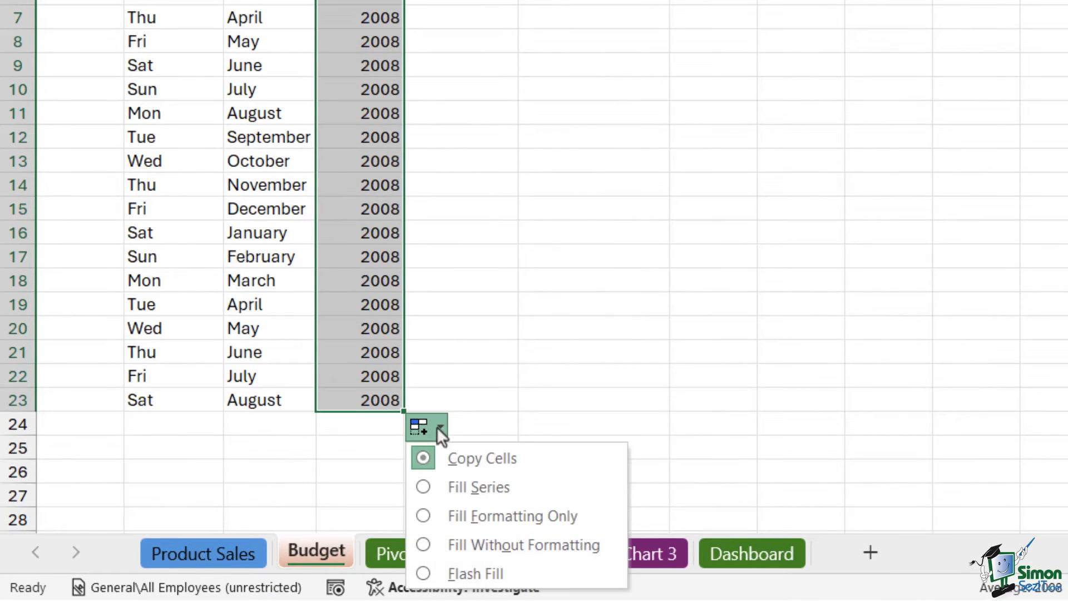
{"action": "left_click", "coordinate": [423, 487]}
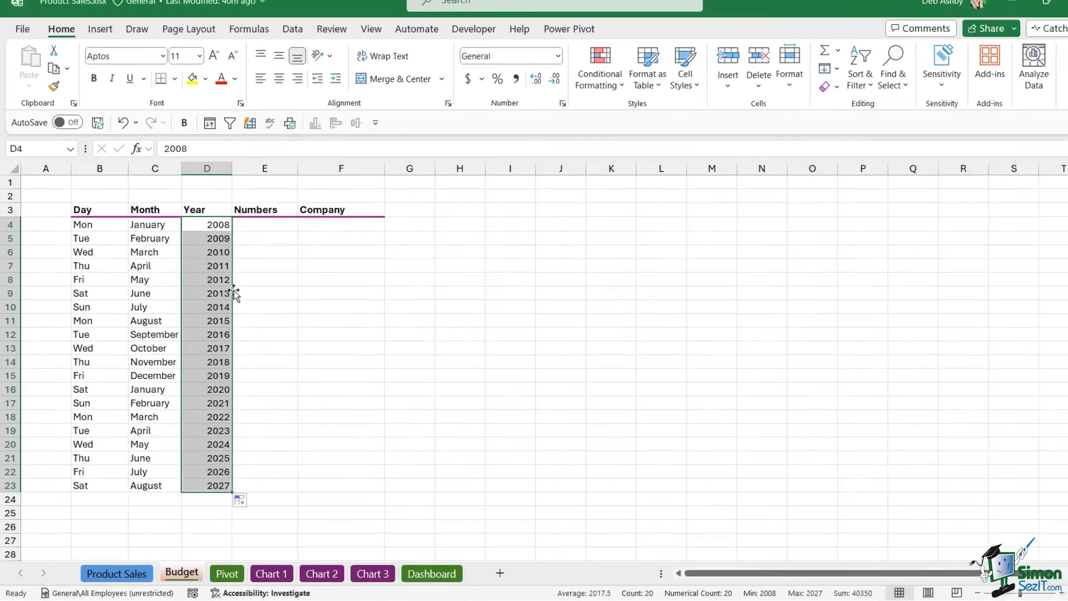
{"action": "left_click", "coordinate": [220, 244]}
{"action": "left_click", "coordinate": [367, 394]}
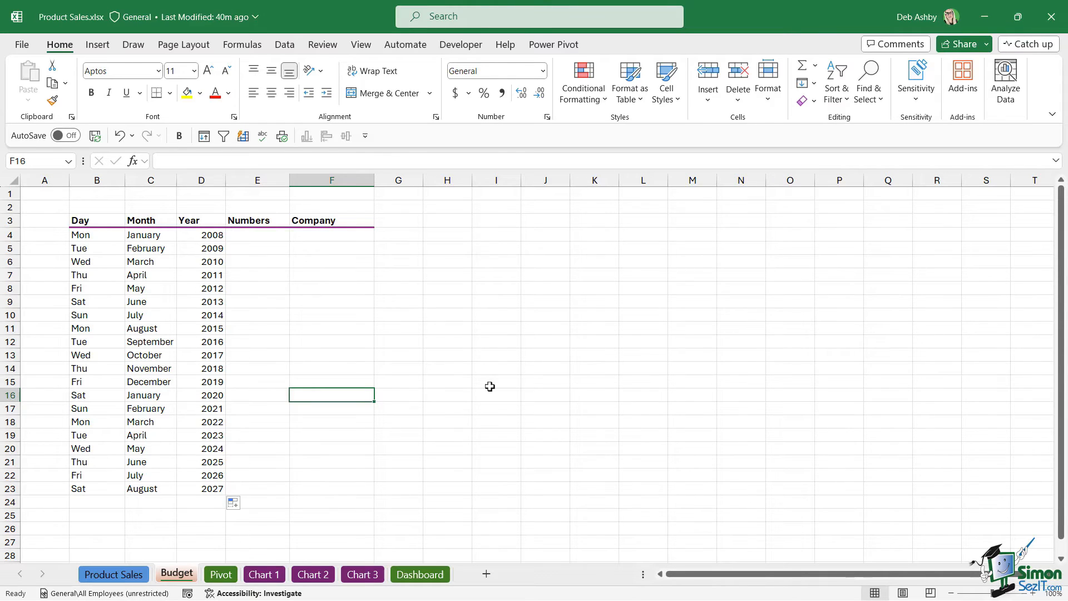
Enter 1 and 2 in E4:E5, fill down to E23, and apply Fill Series for 1 to 20
{"action": "left_click", "coordinate": [274, 235]}
{"action": "type", "text": "1"}
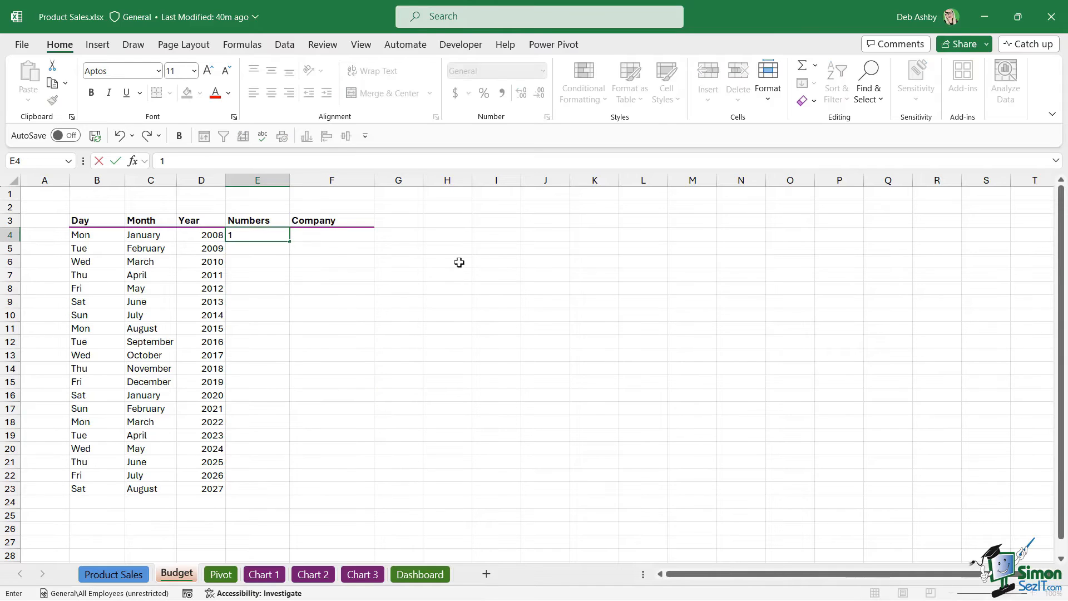
{"action": "key", "text": "Return"}
{"action": "type", "text": "2"}
{"action": "key", "text": "Return"}
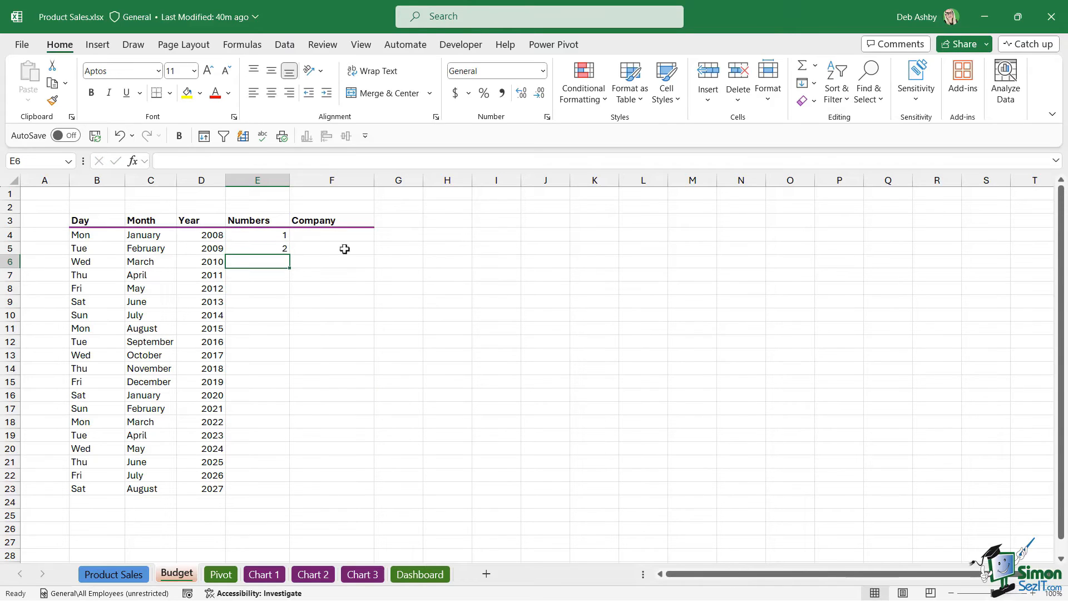
{"action": "left_click", "coordinate": [282, 248]}
{"action": "left_click_drag", "start_coordinate": [290, 254], "coordinate": [290, 497]}
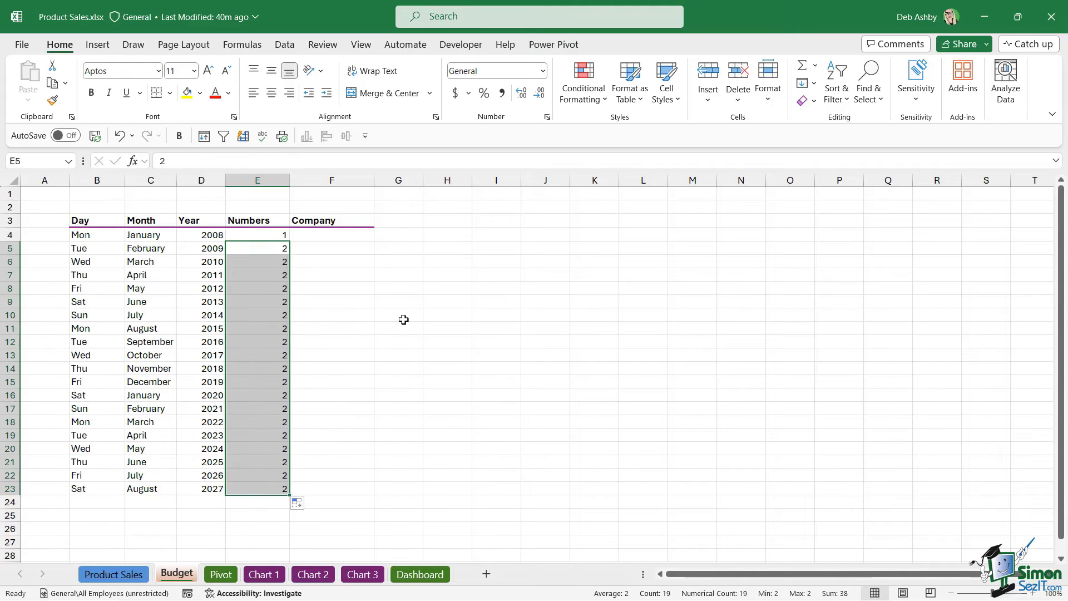
{"action": "left_click", "coordinate": [309, 504]}
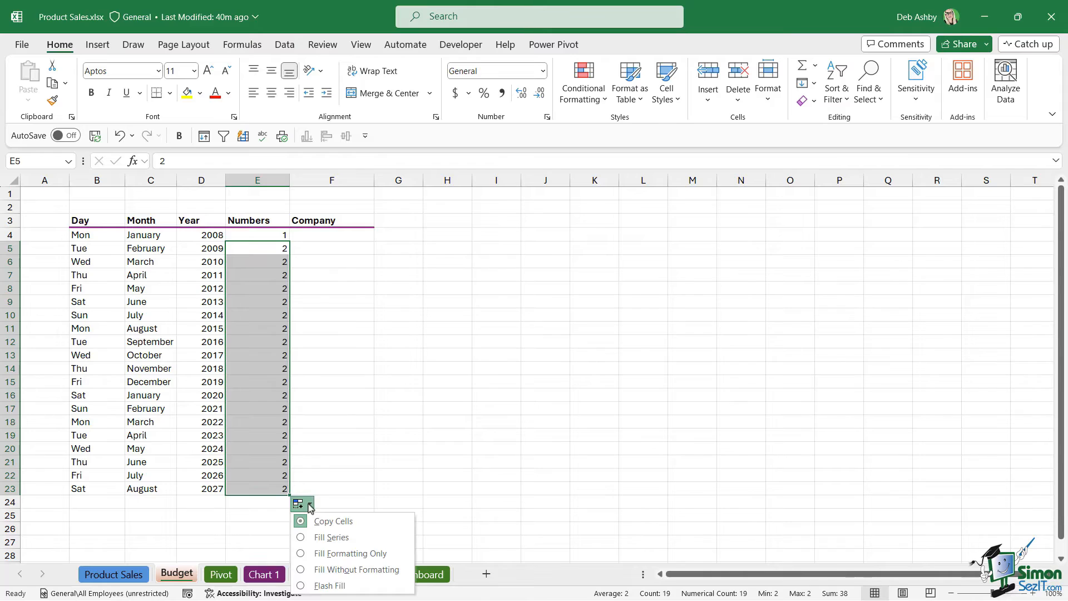
{"action": "left_click", "coordinate": [299, 536]}
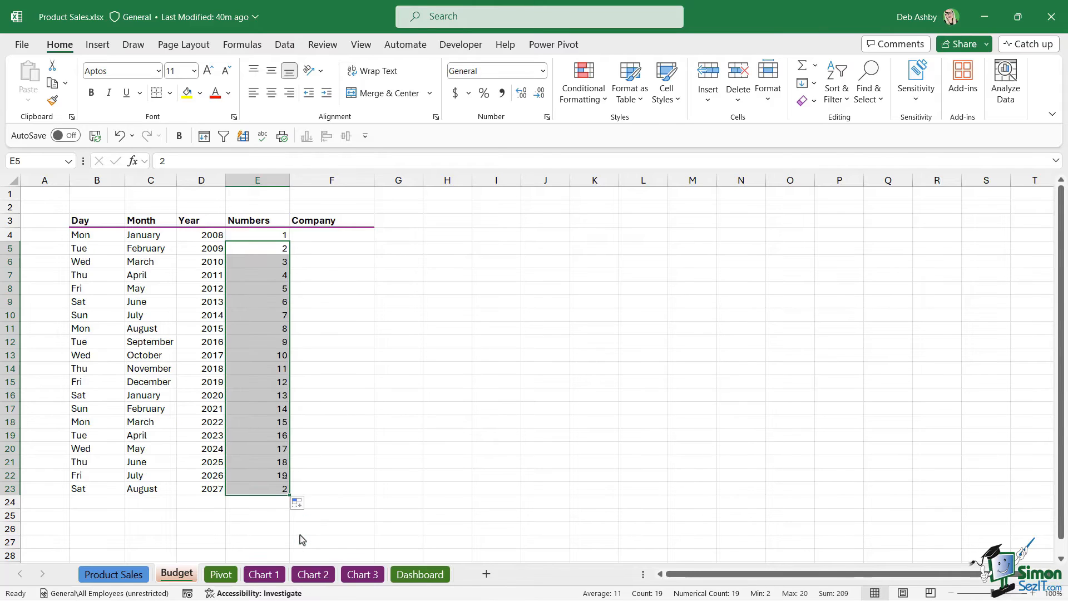
{"action": "left_click", "coordinate": [317, 382]}
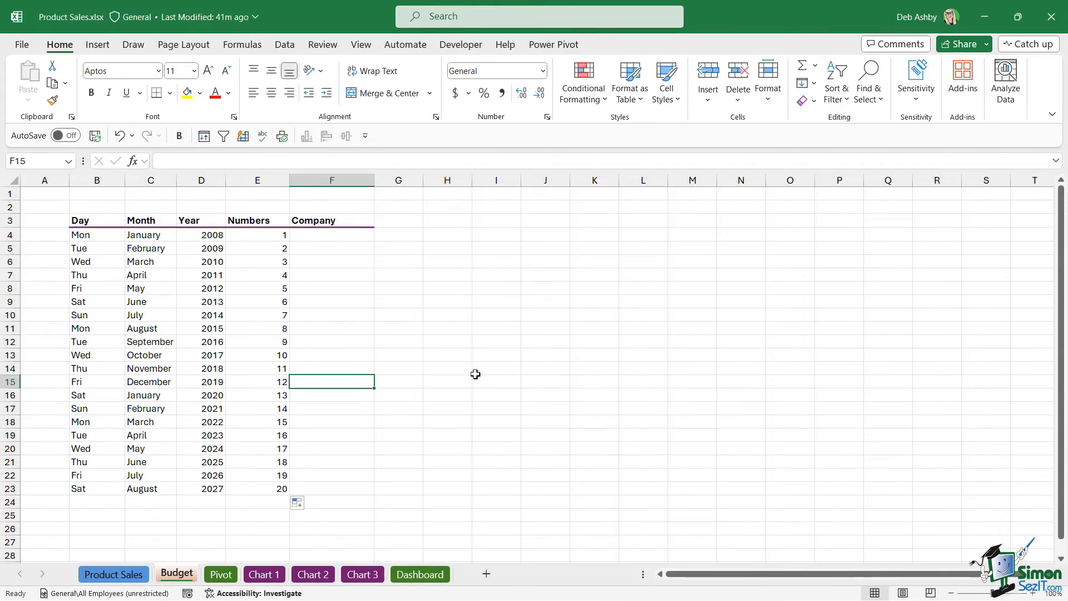
{"action": "left_click_drag", "start_coordinate": [210, 236], "coordinate": [262, 495]}
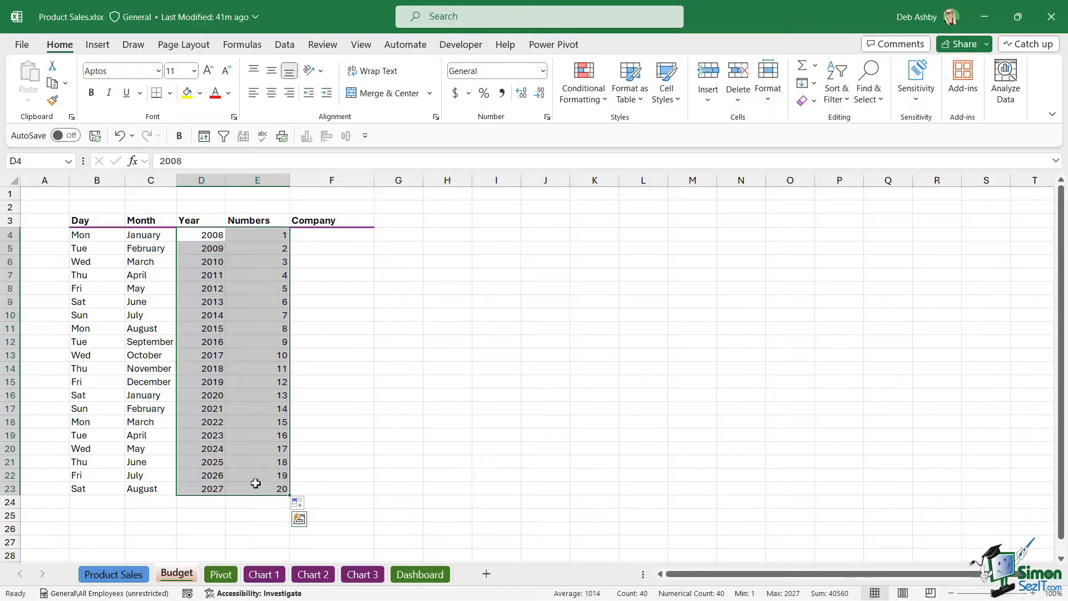
{"action": "left_click", "coordinate": [143, 238]}
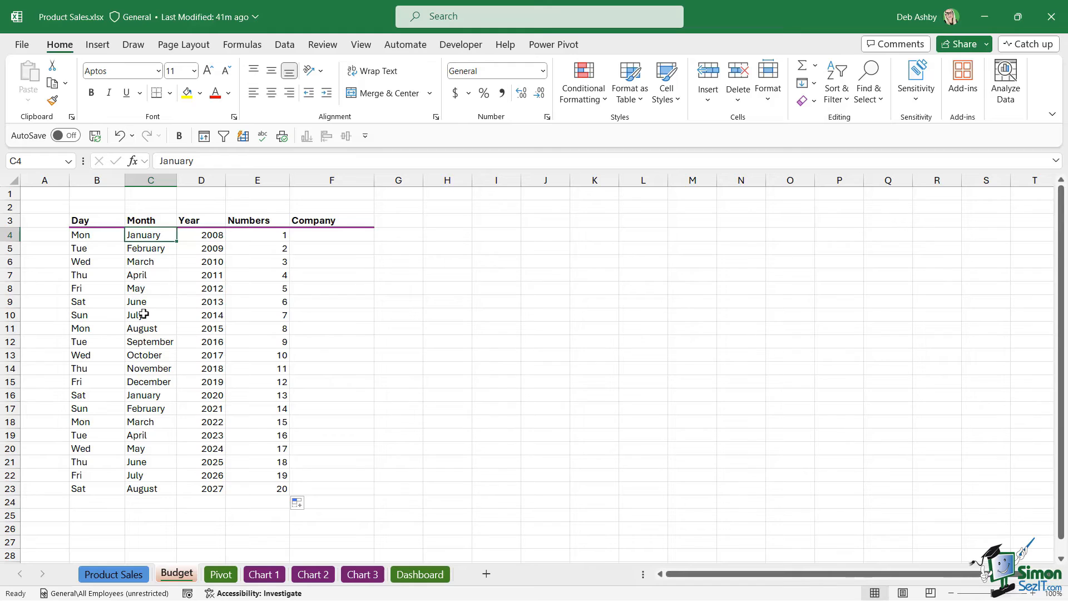
Open the Custom Lists editor from File > Options > Advanced
{"action": "left_click", "coordinate": [22, 45]}
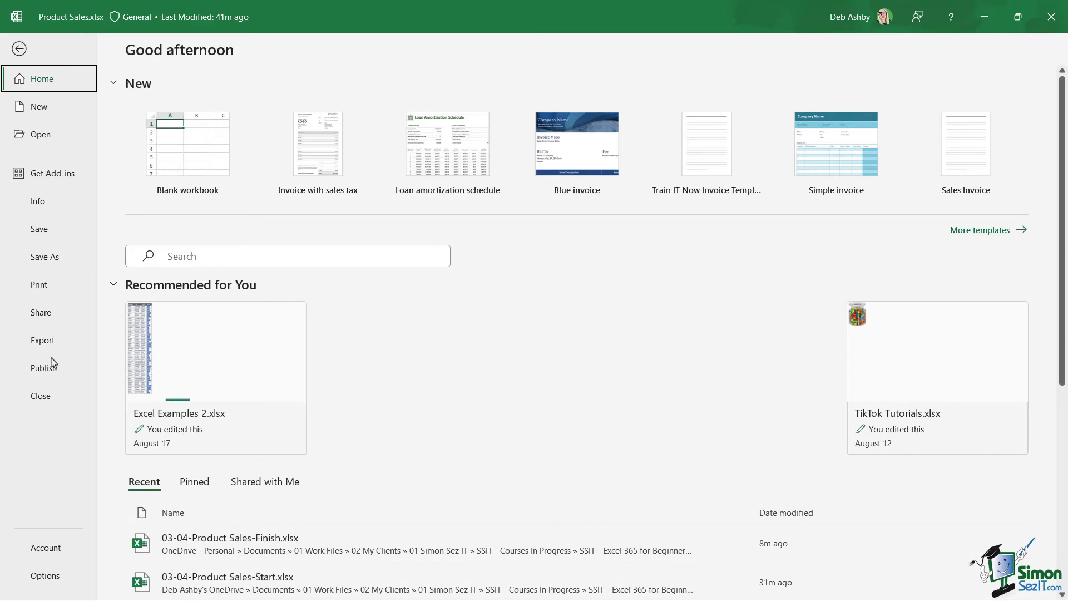
{"action": "left_click", "coordinate": [44, 576]}
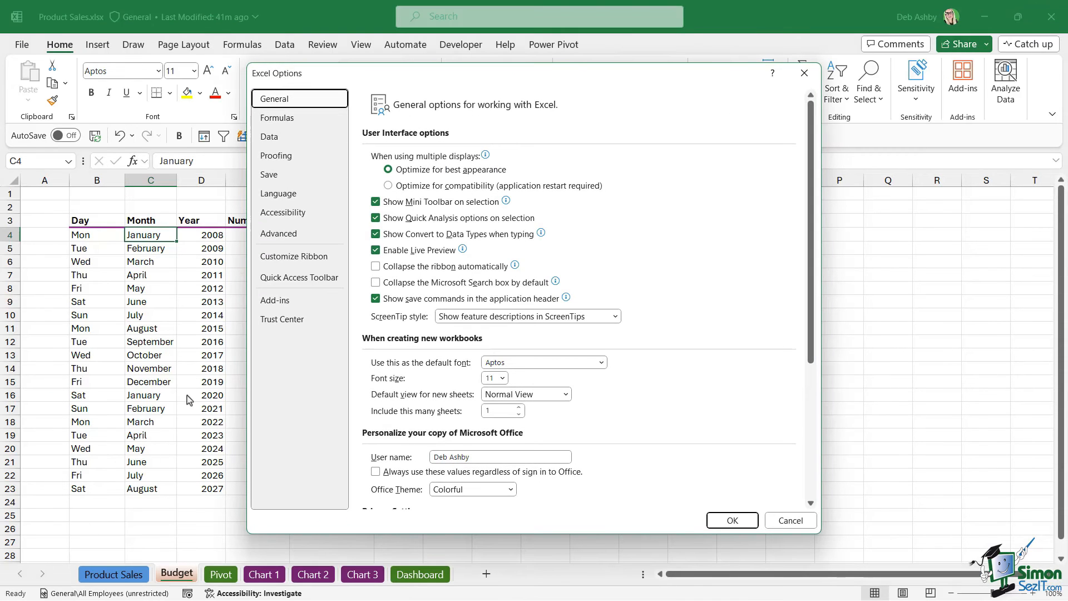
{"action": "left_click", "coordinate": [278, 235]}
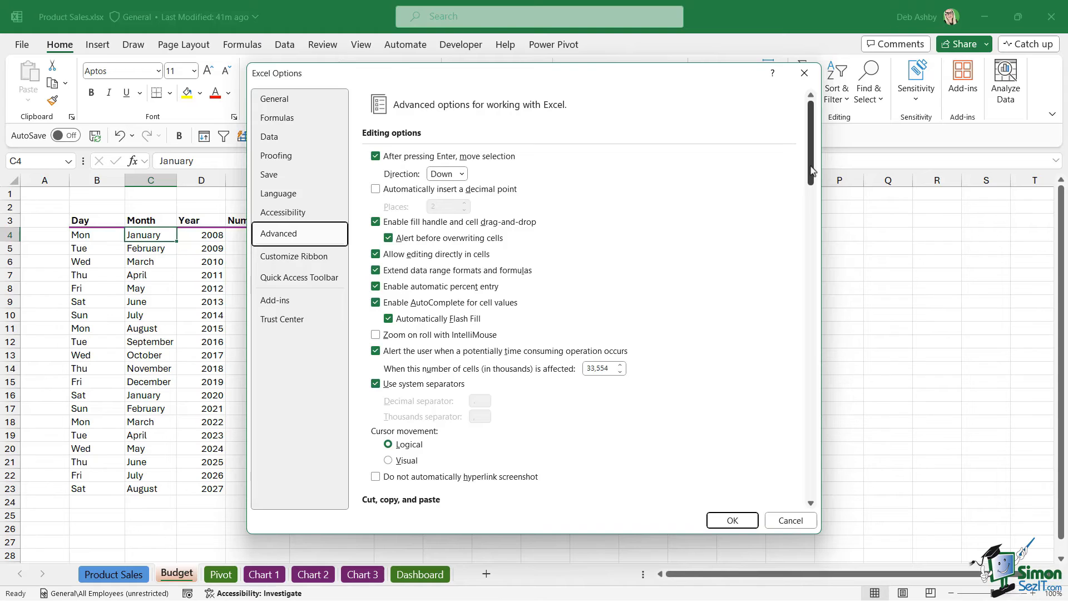
{"action": "left_click_drag", "start_coordinate": [812, 170], "coordinate": [799, 488]}
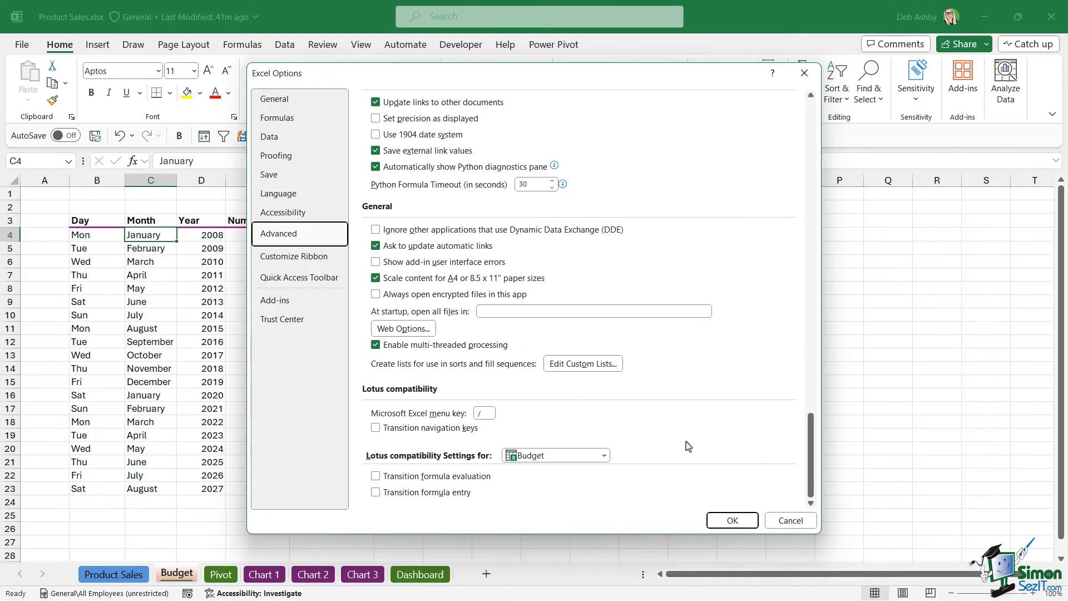
{"action": "left_click", "coordinate": [575, 365]}
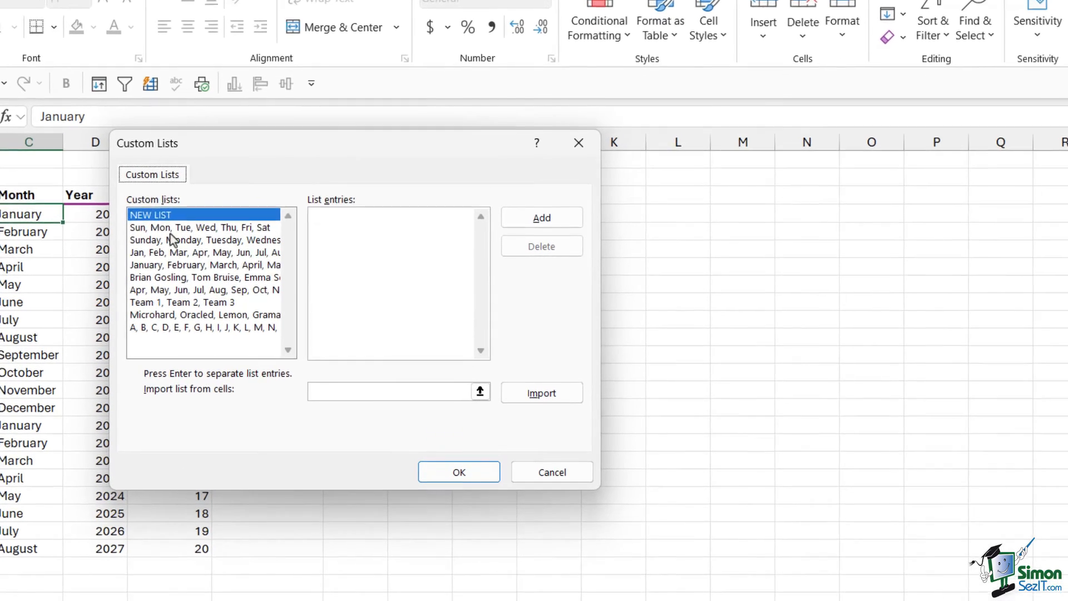
Browse the day, month and staff names lists, then cancel without changes
{"action": "left_click", "coordinate": [251, 246]}
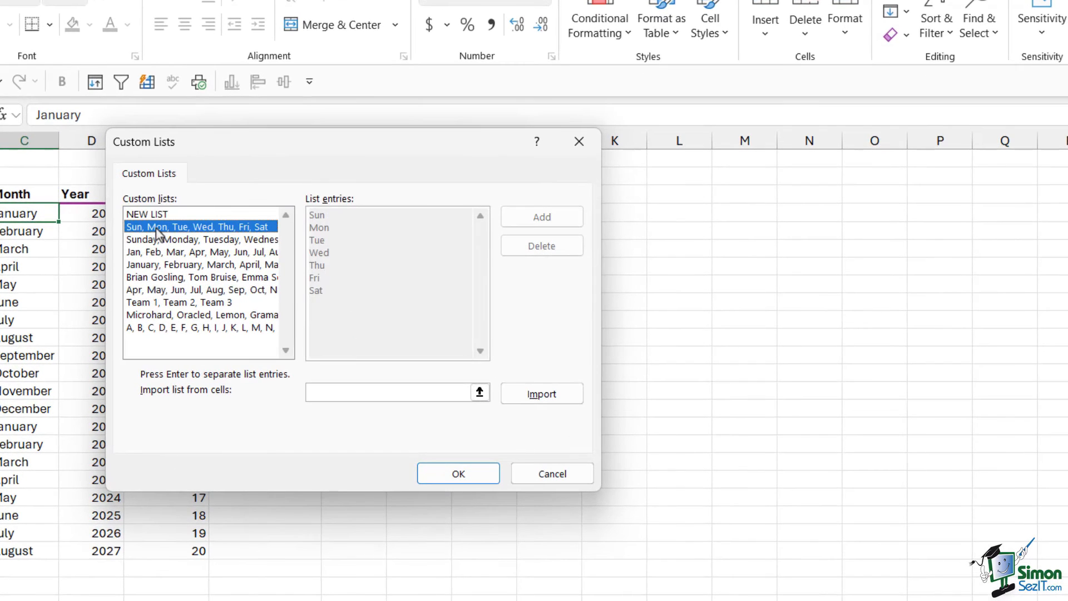
{"action": "left_click", "coordinate": [154, 240]}
{"action": "left_click", "coordinate": [151, 253]}
{"action": "left_click", "coordinate": [149, 266]}
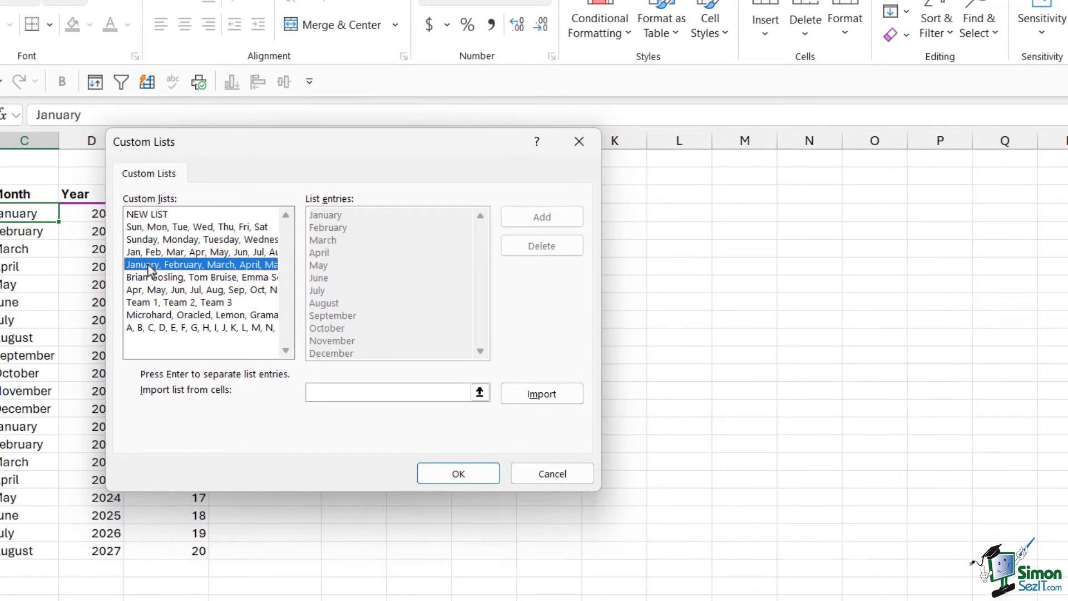
{"action": "left_click", "coordinate": [148, 232]}
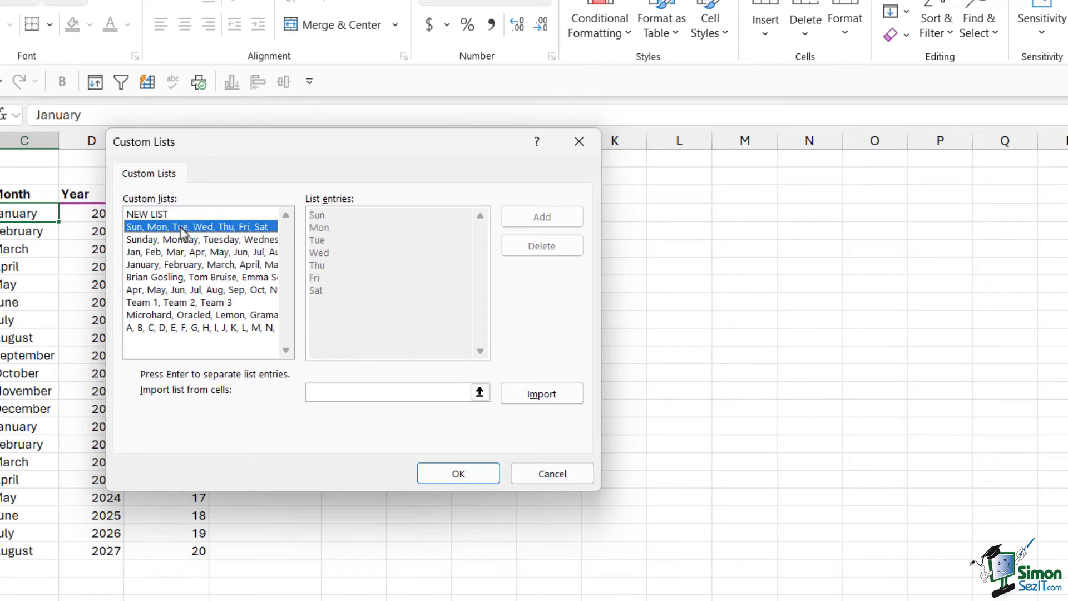
{"action": "left_click", "coordinate": [153, 241]}
{"action": "left_click", "coordinate": [133, 253]}
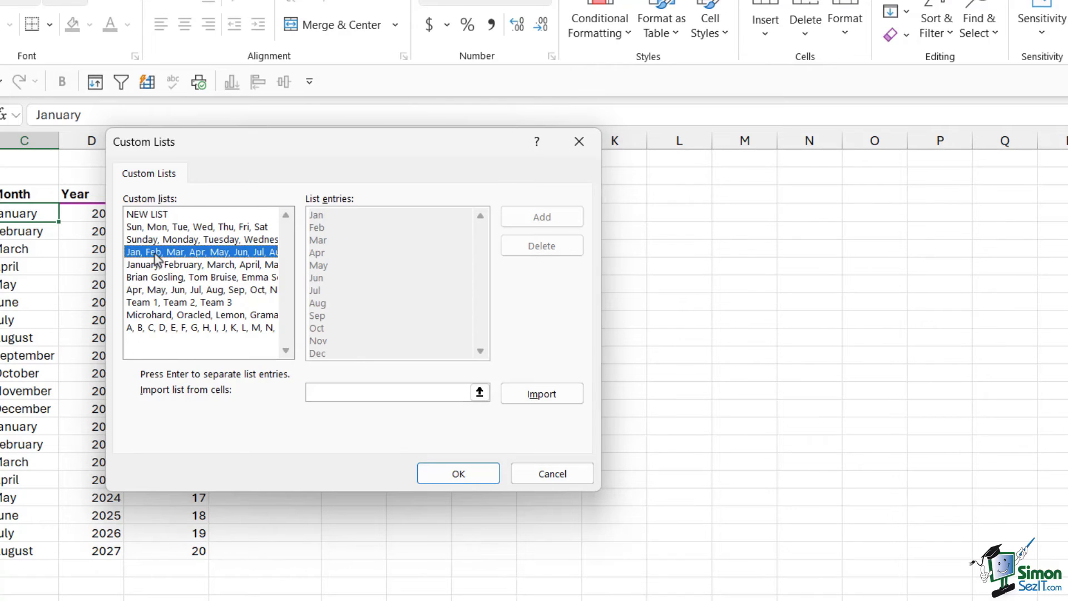
{"action": "left_click", "coordinate": [149, 266]}
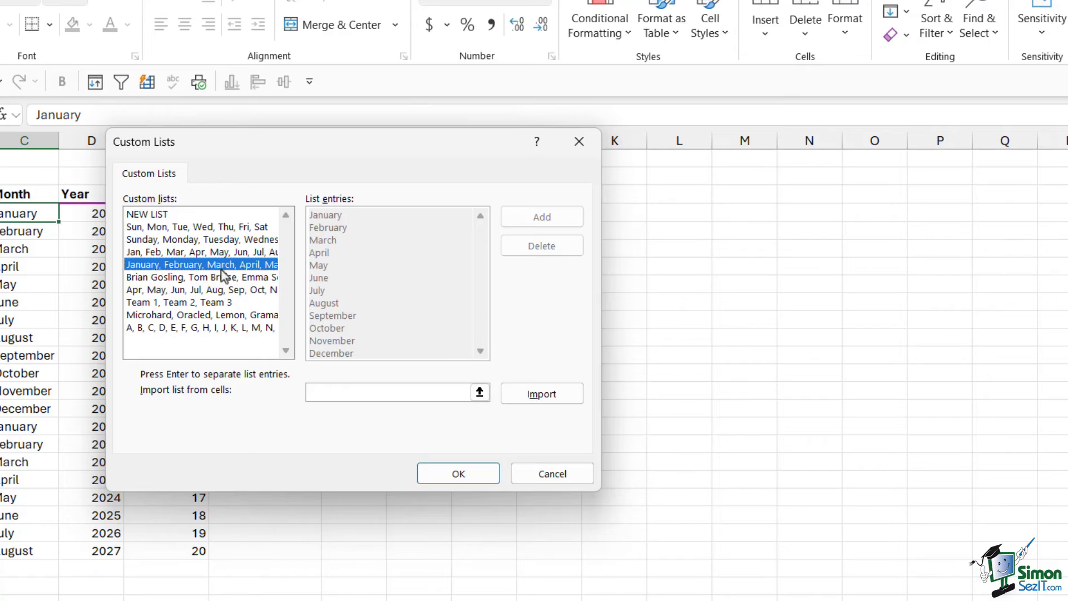
{"action": "left_click", "coordinate": [174, 279]}
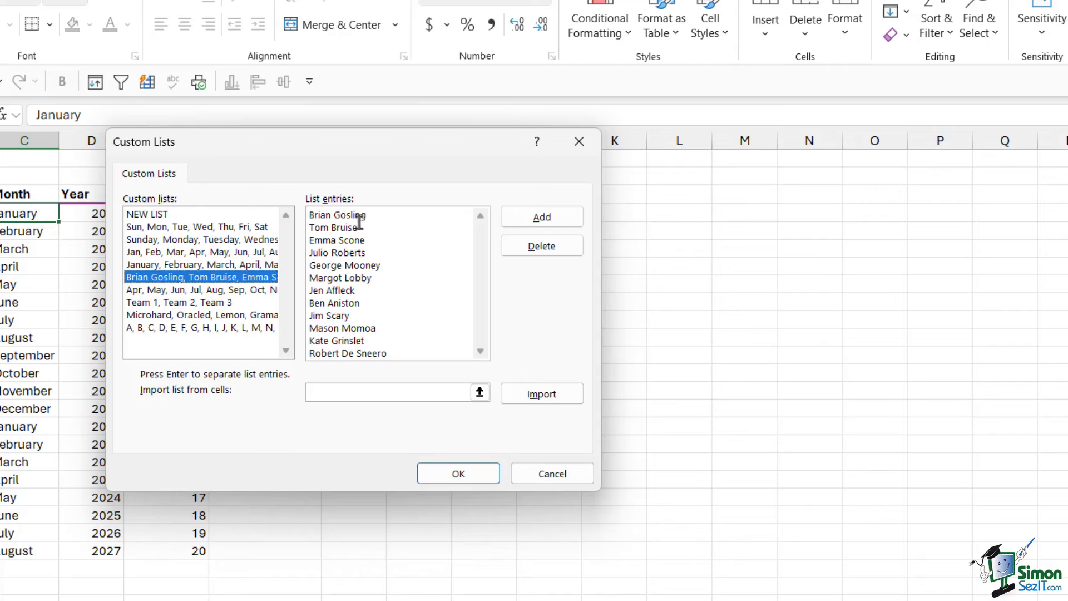
{"action": "left_click", "coordinate": [562, 477]}
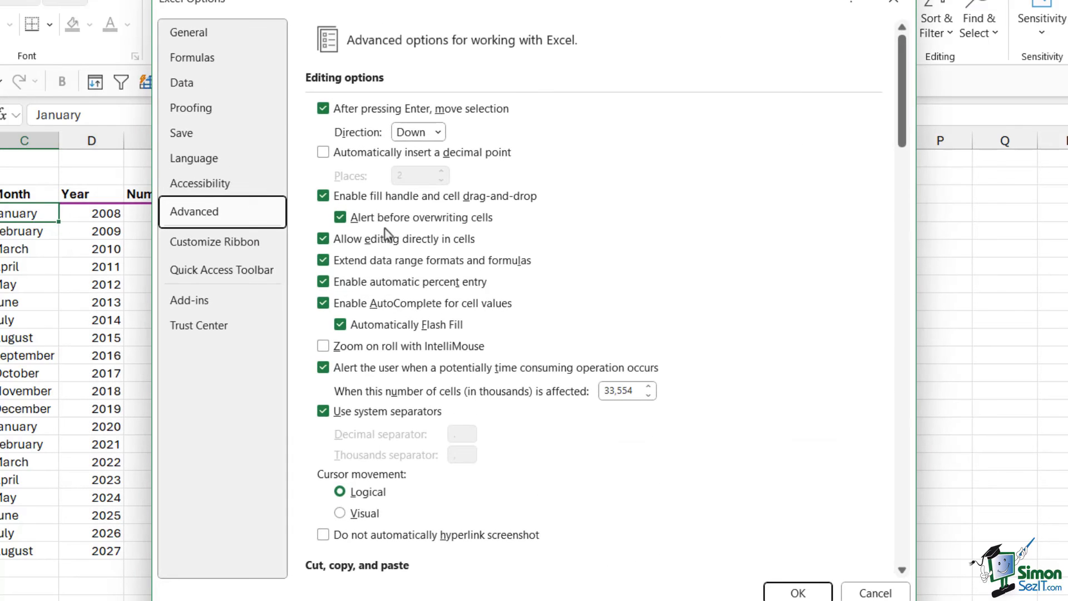
Close Excel Options and add a Staff header in G3
{"action": "left_click", "coordinate": [803, 593]}
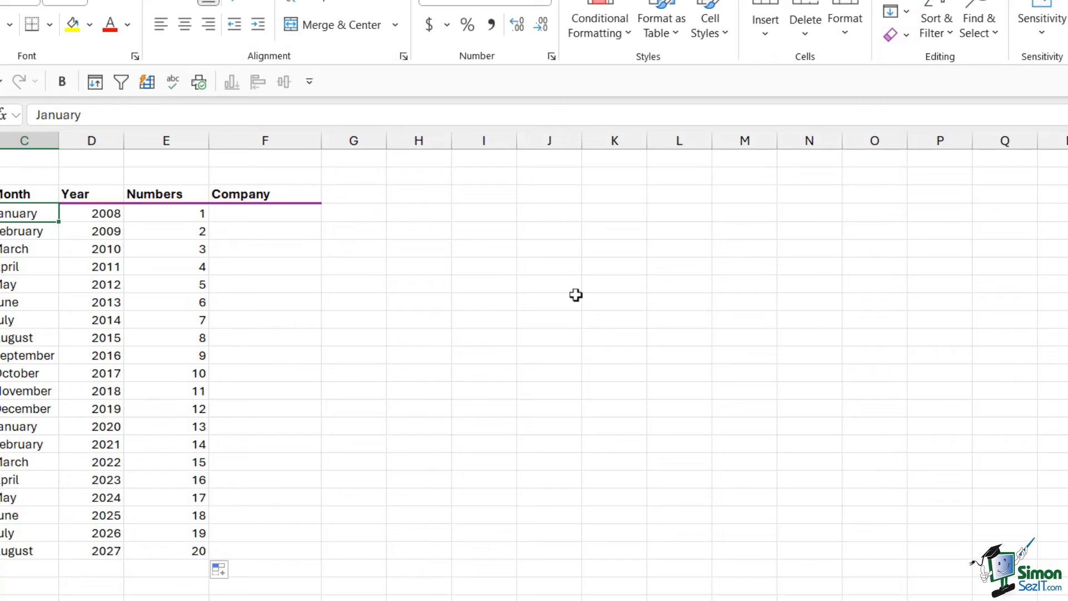
{"action": "left_click", "coordinate": [358, 196]}
{"action": "type", "text": "Staff"}
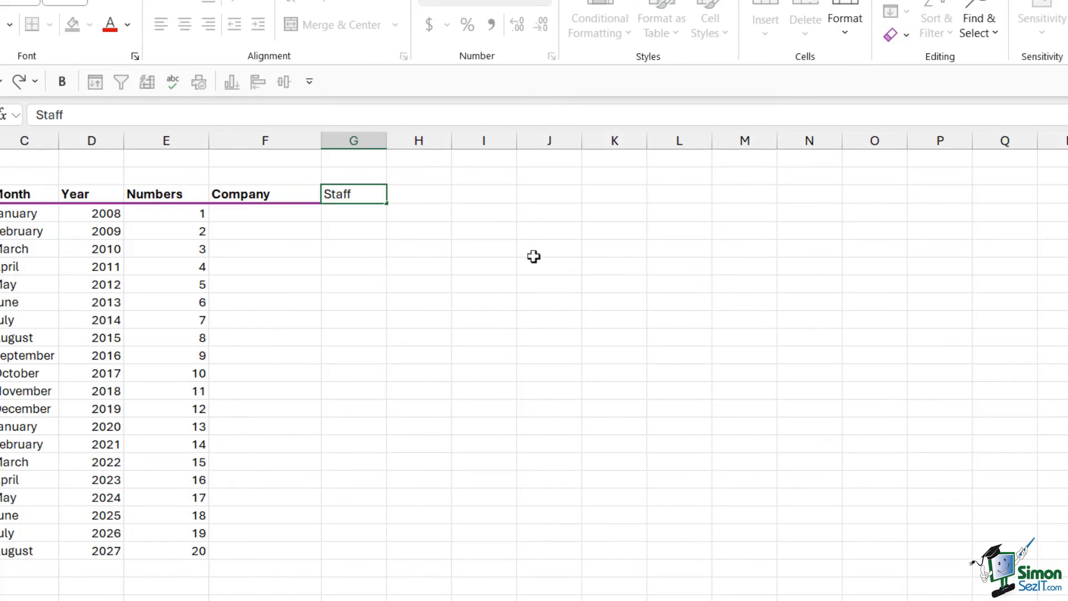
{"action": "key", "text": "Return"}
Enter the first staff name in G4, fill names down to G23, and widen column G
{"action": "type", "text": "Br"}
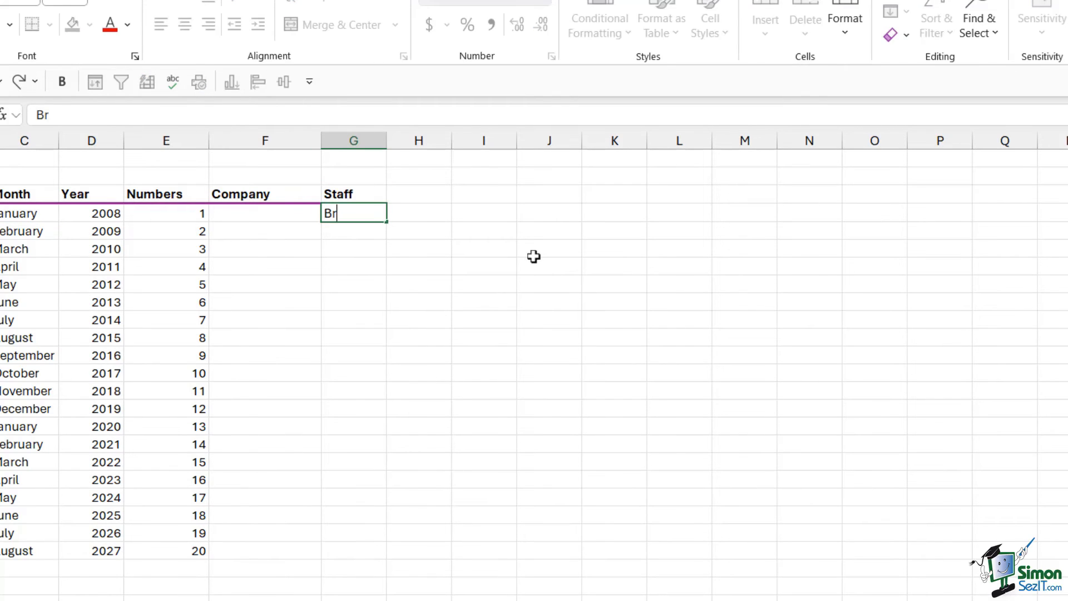
{"action": "type", "text": "ian Gosling"}
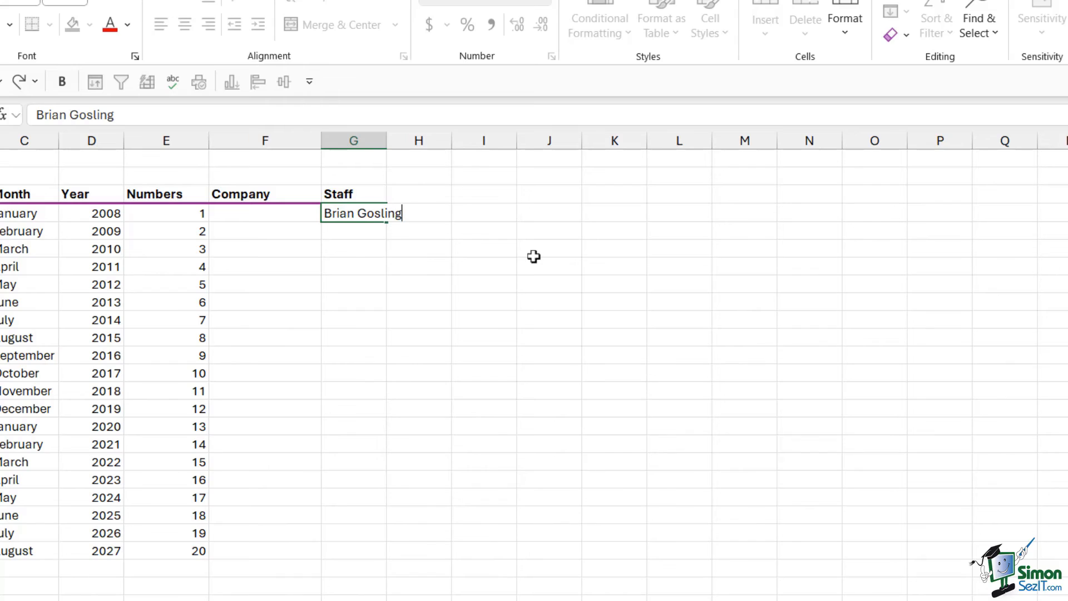
{"action": "double_click", "coordinate": [387, 140]}
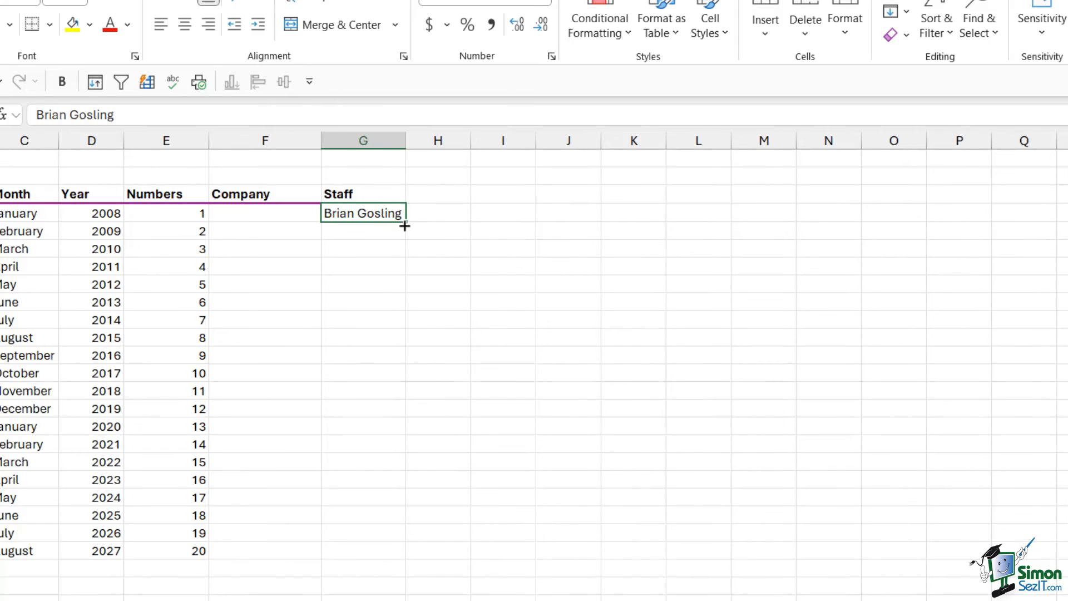
{"action": "left_click_drag", "start_coordinate": [404, 226], "coordinate": [411, 556]}
{"action": "left_click_drag", "start_coordinate": [406, 141], "coordinate": [429, 141]}
{"action": "left_click", "coordinate": [597, 276]}
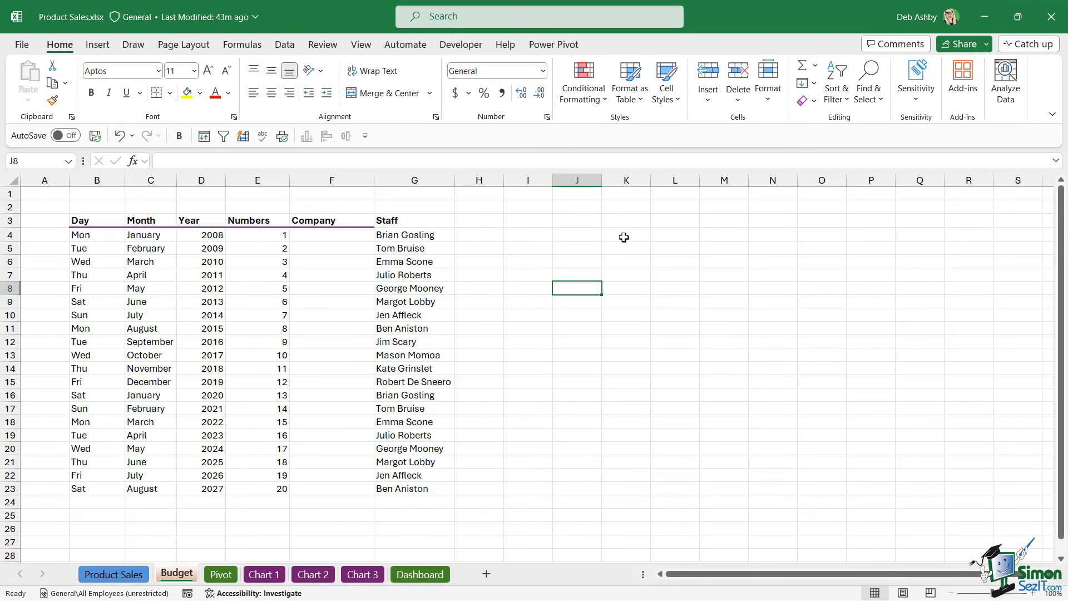
Paste the eight company names into K4:K11
{"action": "left_click", "coordinate": [625, 238]}
{"action": "type", "text": "Gaggle Gramazon Lemon Samsing Fazebook IVM Oracled Microhard"}
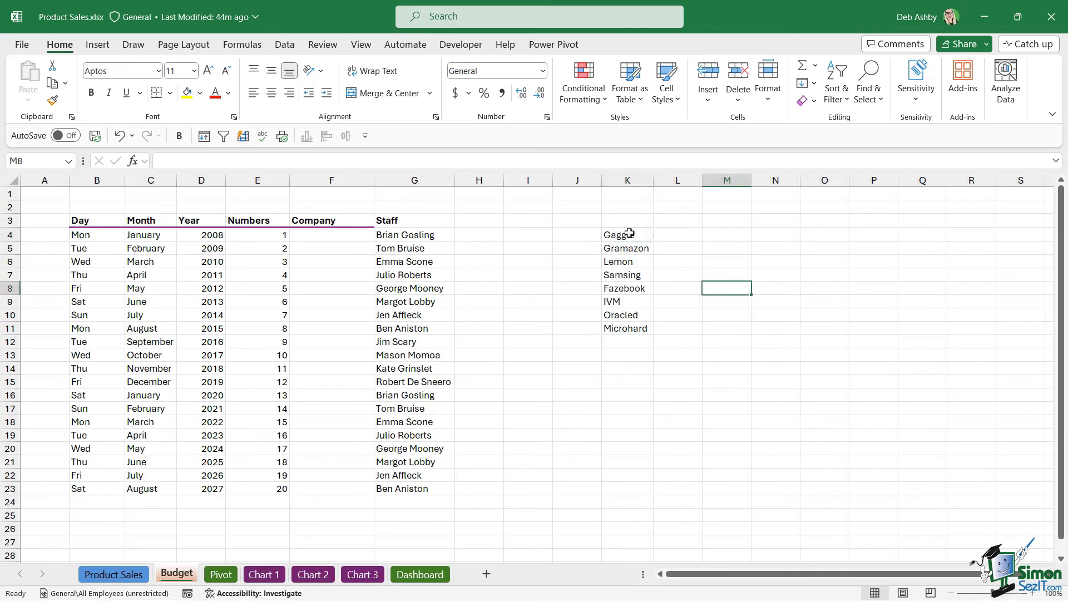
{"action": "left_click_drag", "start_coordinate": [626, 235], "coordinate": [628, 325]}
{"action": "left_click", "coordinate": [723, 274]}
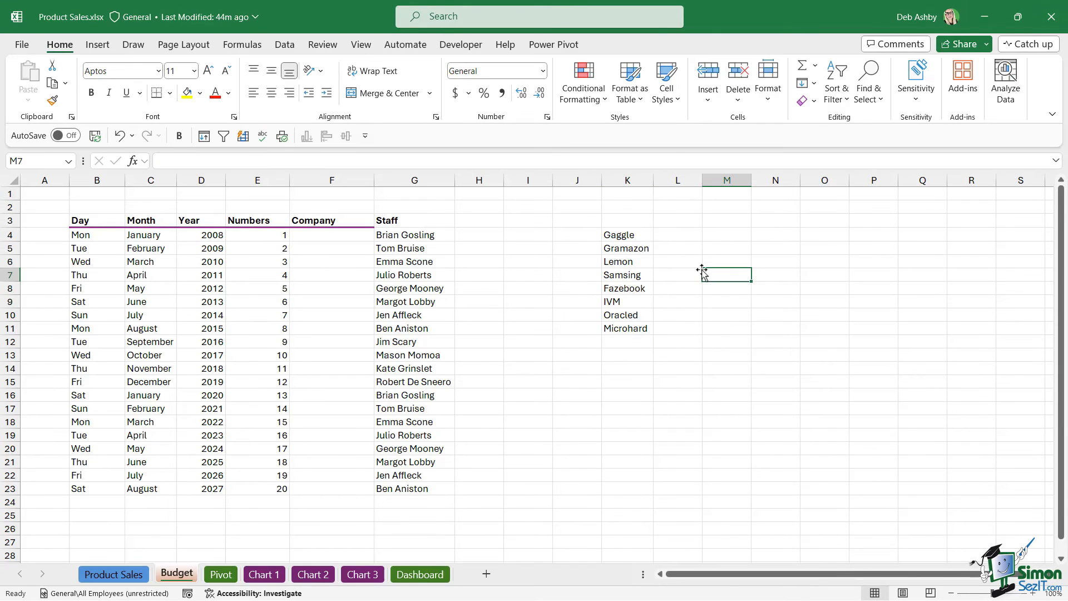
Import $K$4:$K$11 as a new custom list and close Excel Options
{"action": "left_click", "coordinate": [22, 47]}
{"action": "left_click", "coordinate": [53, 577]}
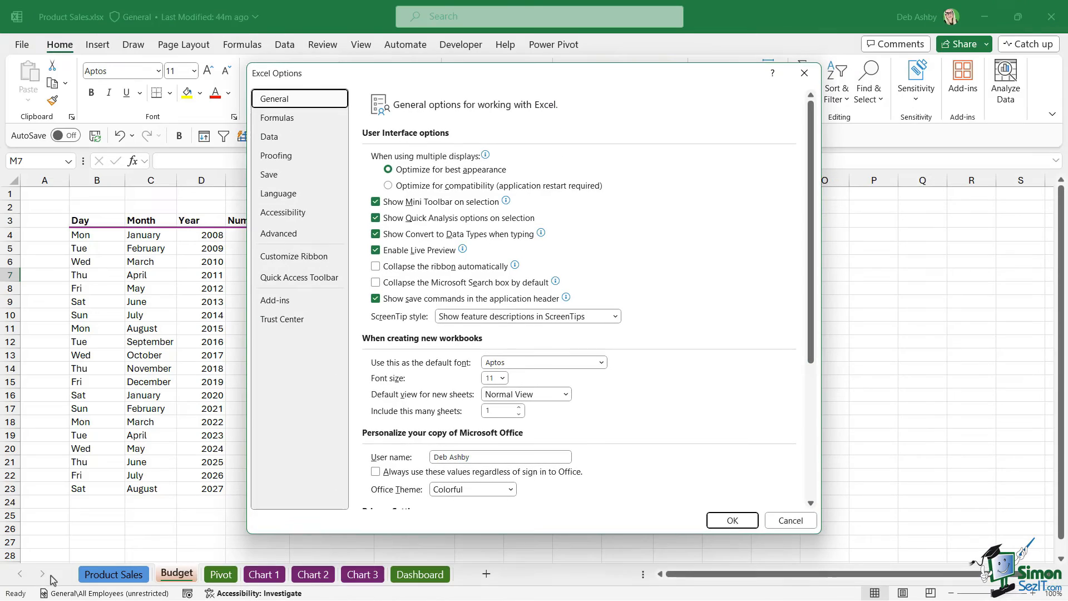
{"action": "left_click", "coordinate": [304, 236]}
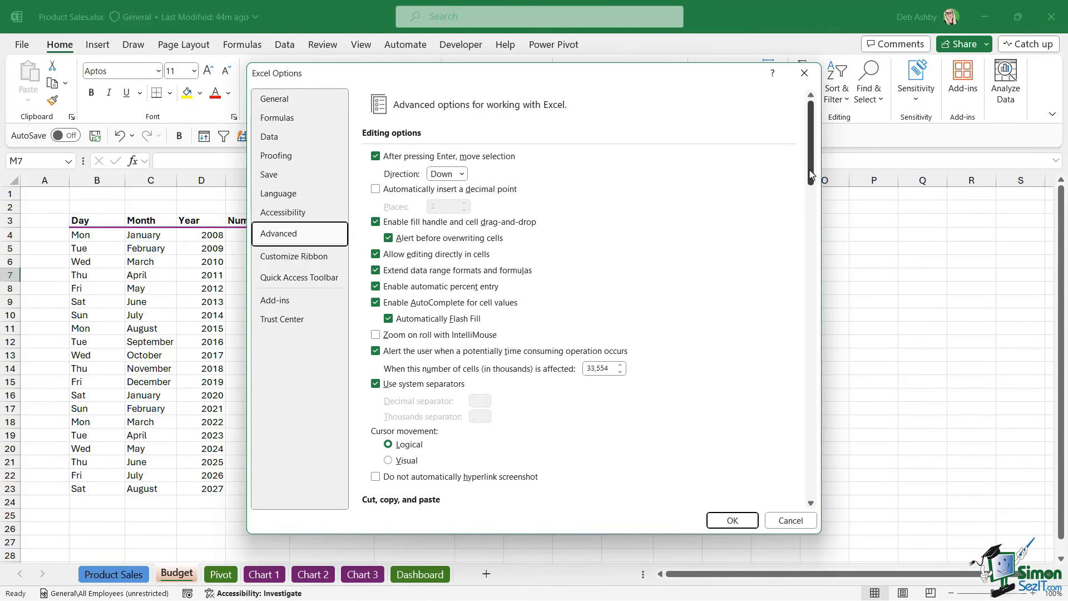
{"action": "left_click_drag", "start_coordinate": [810, 173], "coordinate": [814, 487]}
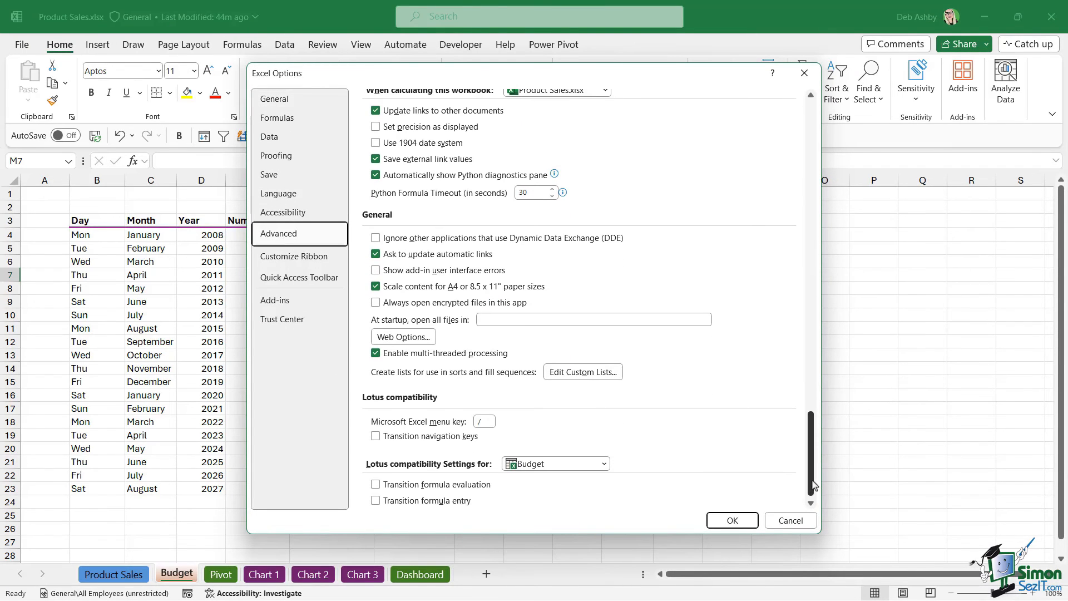
{"action": "left_click", "coordinate": [599, 376]}
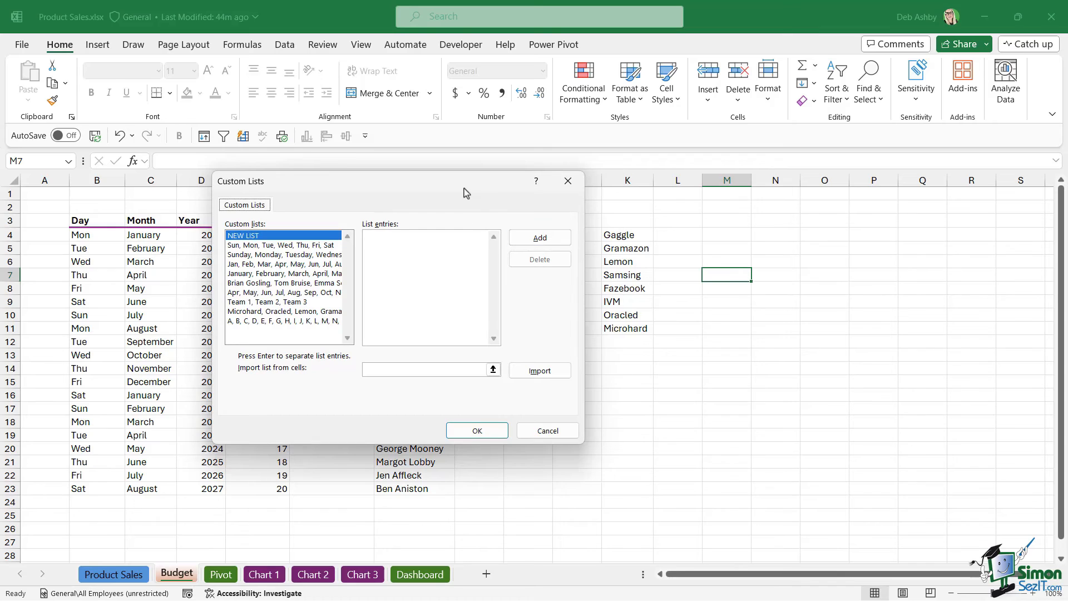
{"action": "left_click_drag", "start_coordinate": [466, 193], "coordinate": [388, 166]}
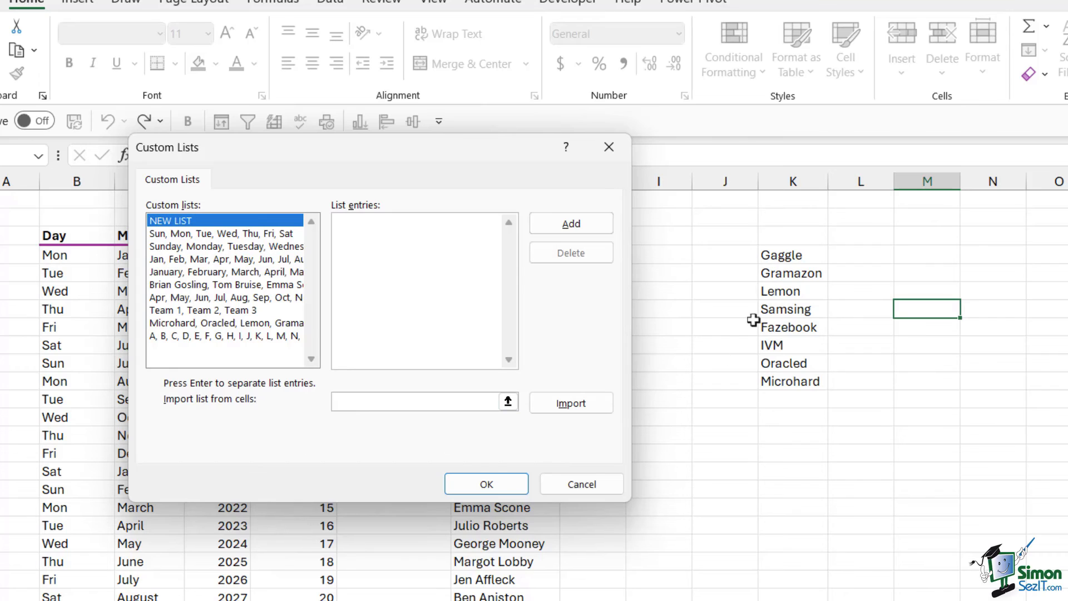
{"action": "left_click_drag", "start_coordinate": [788, 253], "coordinate": [790, 381]}
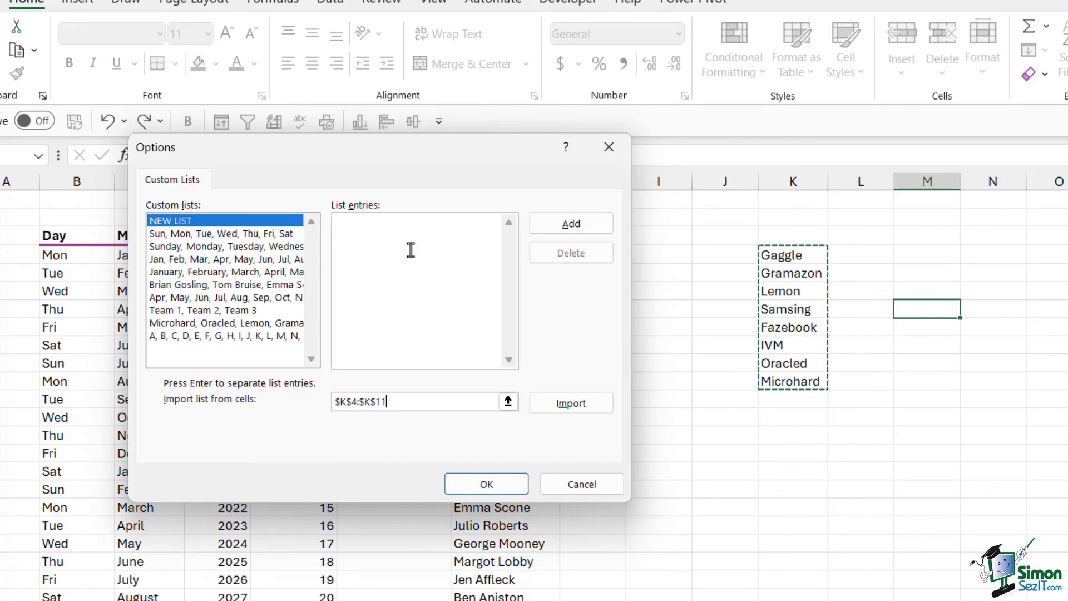
{"action": "left_click", "coordinate": [573, 404]}
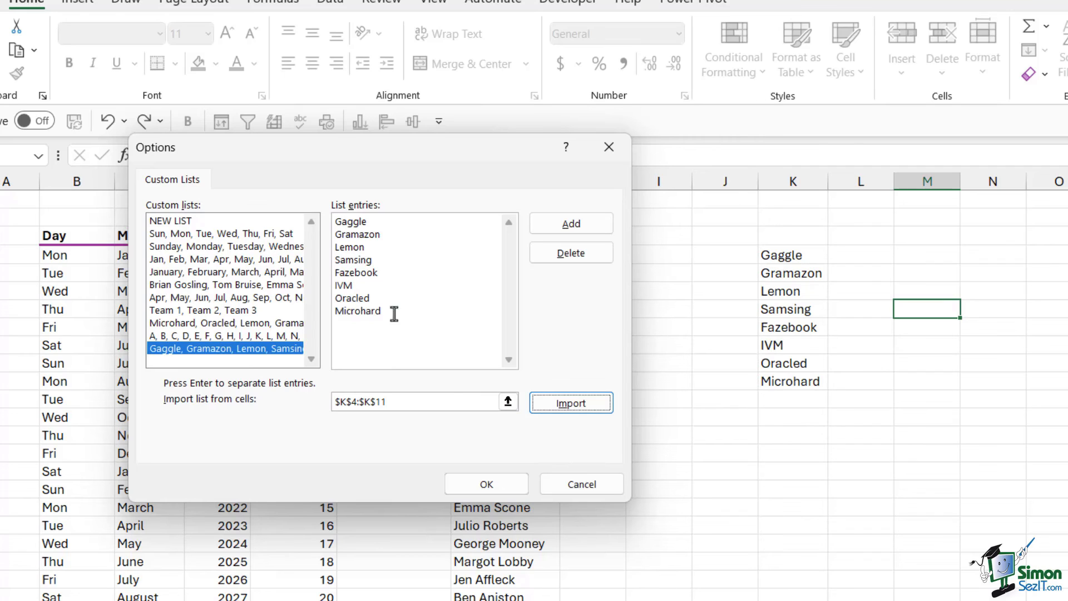
{"action": "left_click", "coordinate": [505, 485]}
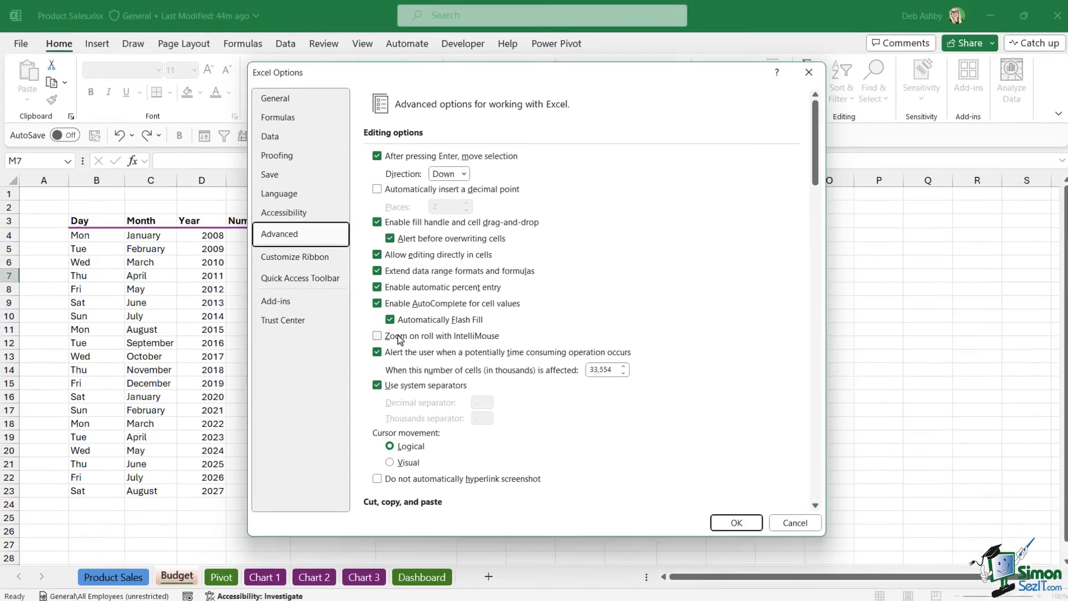
{"action": "left_click", "coordinate": [735, 519]}
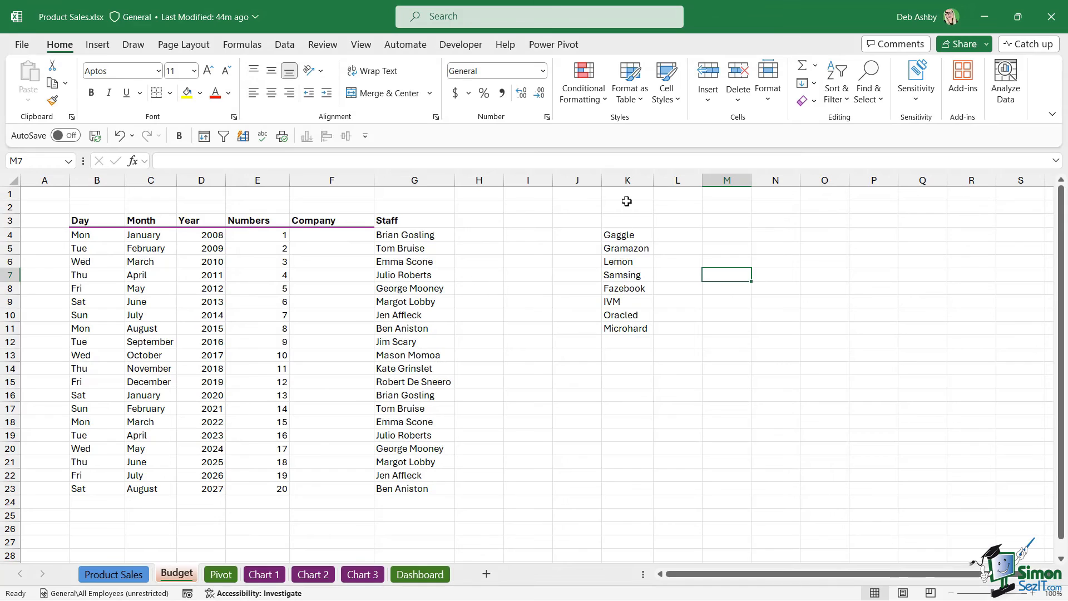
Clear column K, enter Gaggle in F4, fill companies down to F23, and autofit column F
{"action": "left_click", "coordinate": [626, 182]}
{"action": "key", "text": "Delete"}
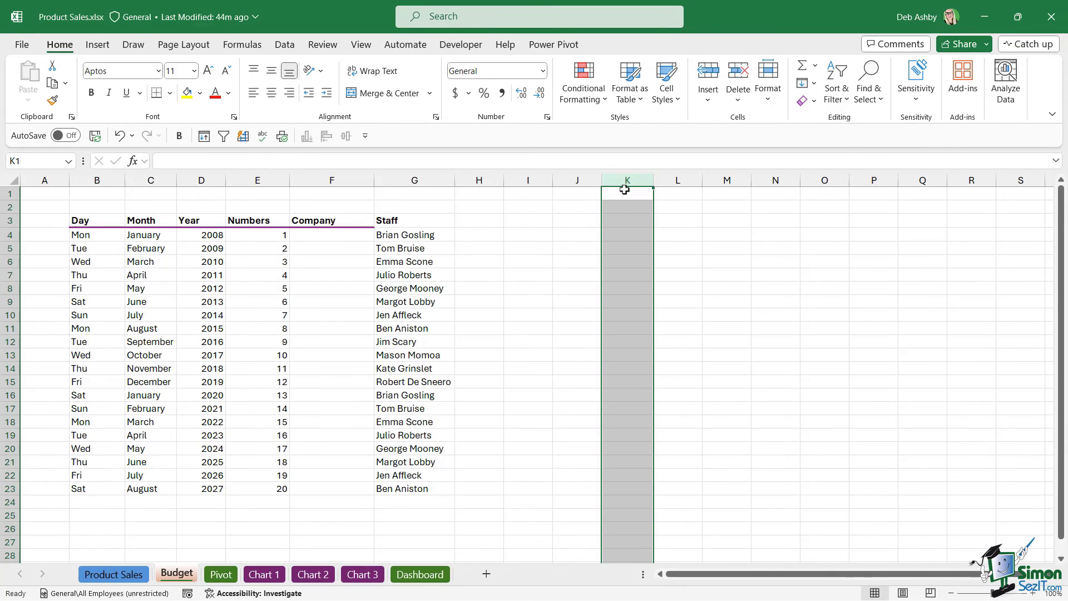
{"action": "left_click", "coordinate": [305, 237]}
{"action": "type", "text": "Gag"}
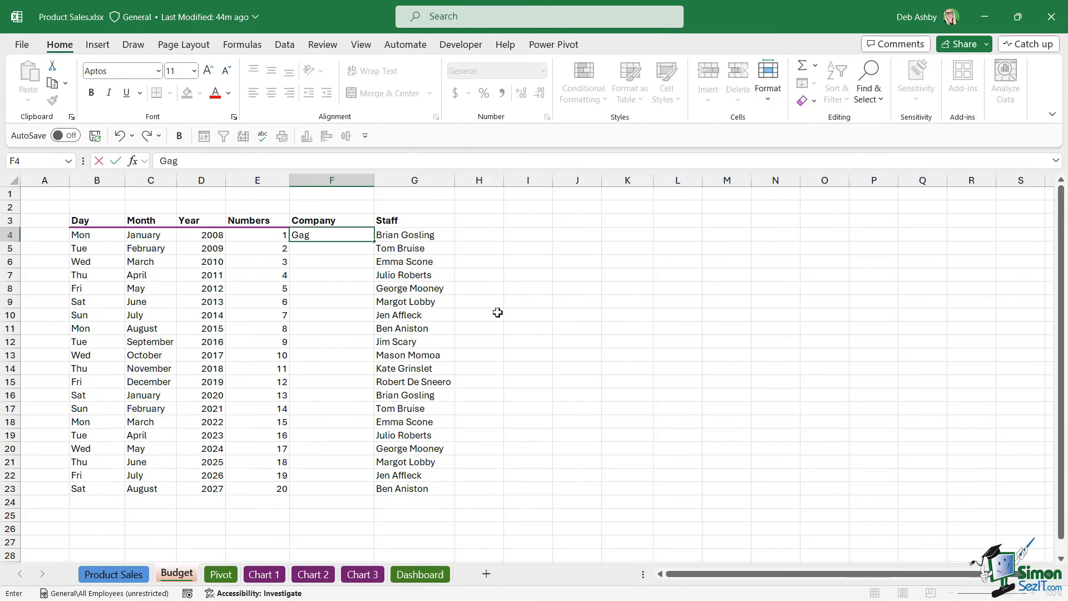
{"action": "type", "text": "gle"}
{"action": "key", "text": "ctrl+Return"}
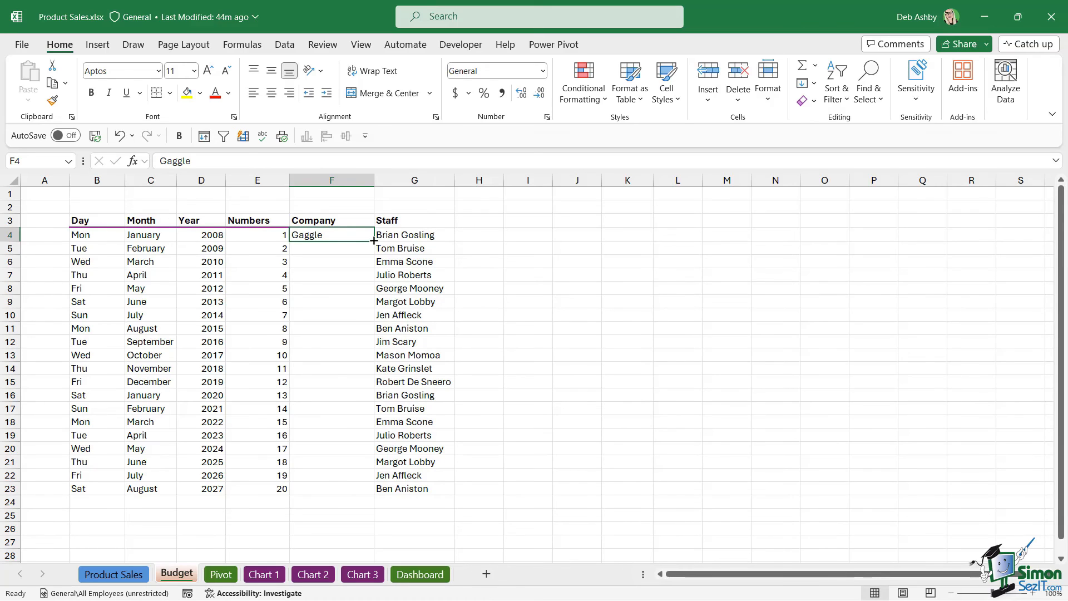
{"action": "left_click_drag", "start_coordinate": [371, 245], "coordinate": [380, 495]}
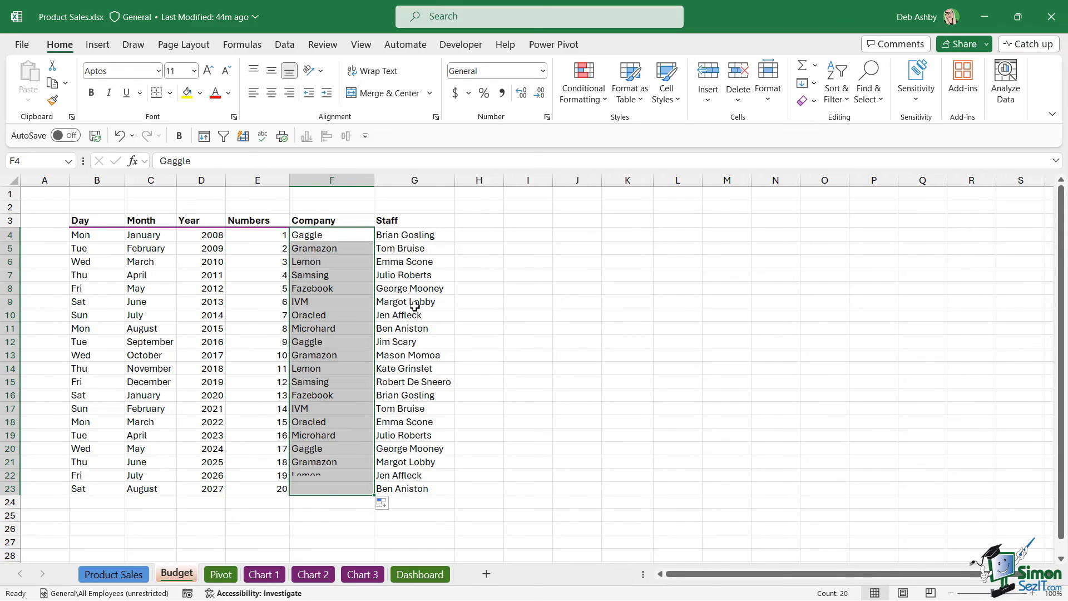
{"action": "left_click", "coordinate": [424, 276]}
{"action": "double_click", "coordinate": [374, 179]}
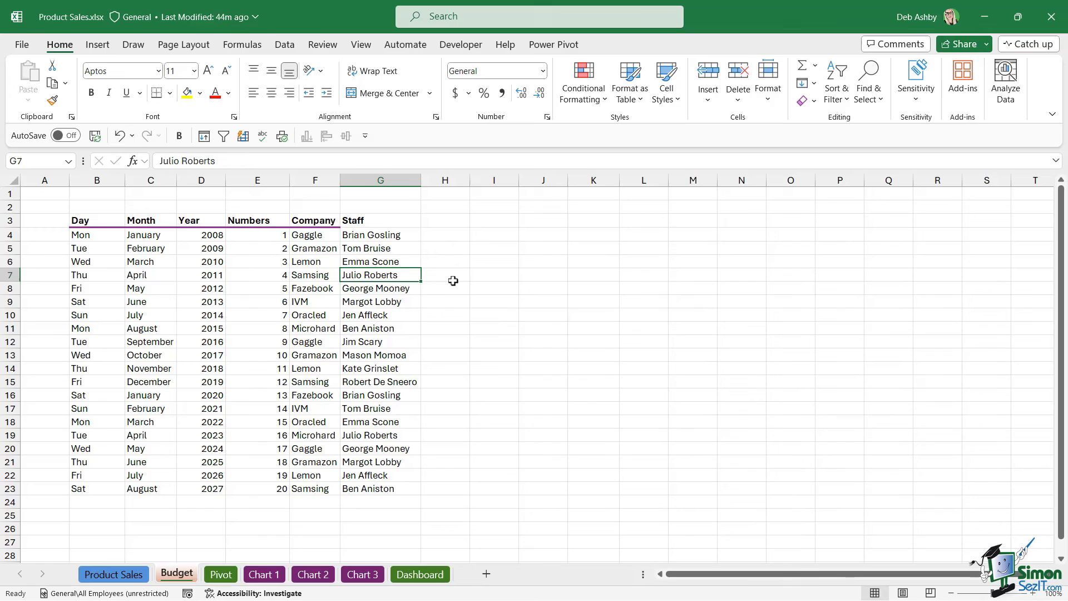
{"action": "left_click", "coordinate": [431, 327]}
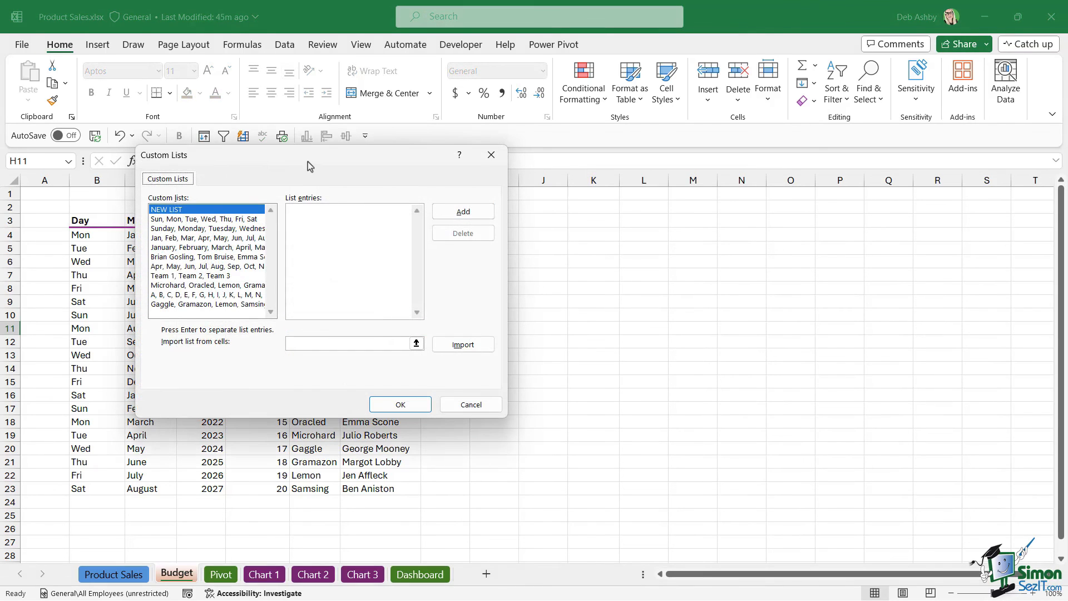
Type the four staff first names as list entries and add them as a new custom list
{"action": "left_click_drag", "start_coordinate": [308, 161], "coordinate": [318, 171]}
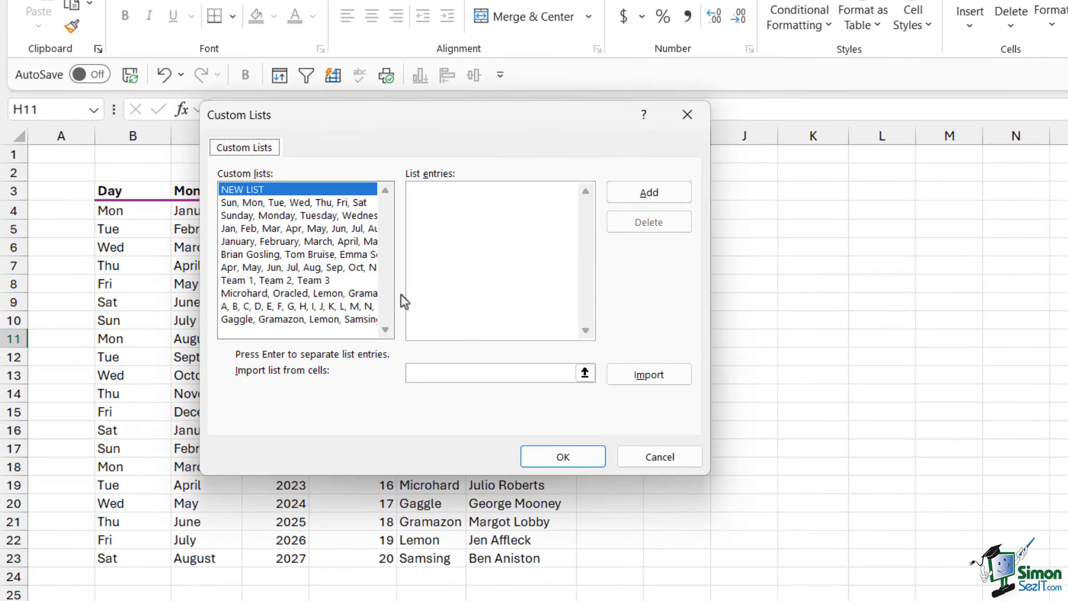
{"action": "left_click", "coordinate": [412, 374]}
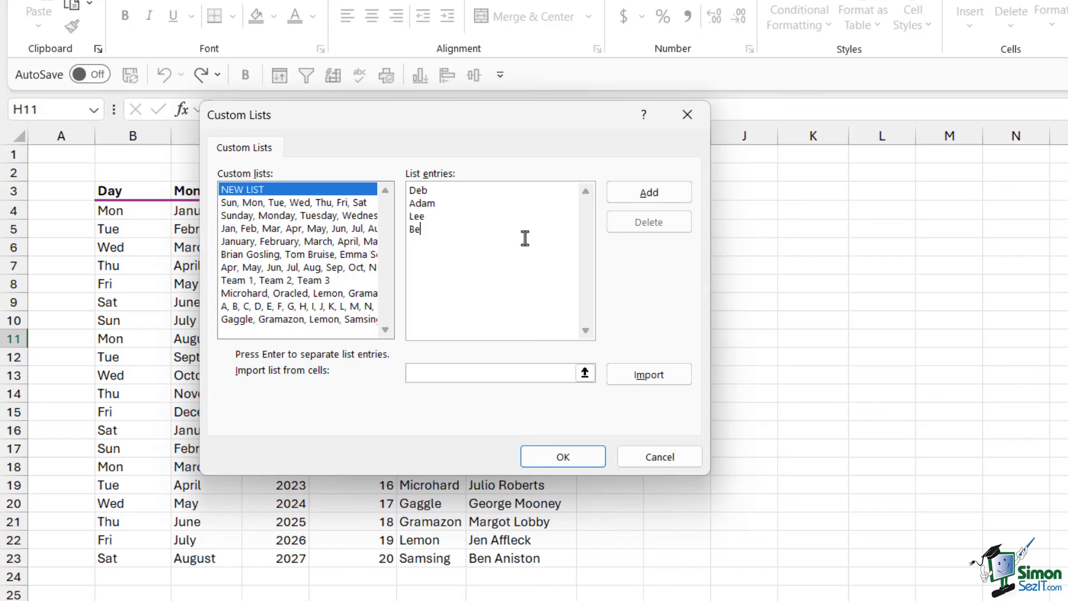
{"action": "left_click", "coordinate": [637, 196]}
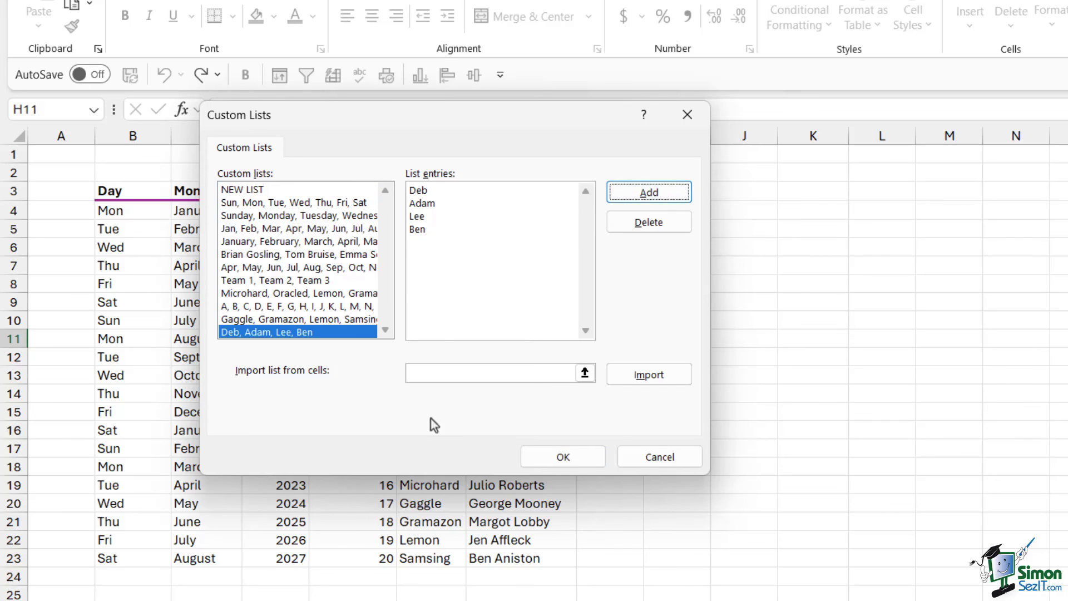
Enter 'Deb' in H4 and fill down to H23, repeating Deb, Adam, Lee, Ben
{"action": "left_click", "coordinate": [564, 457]}
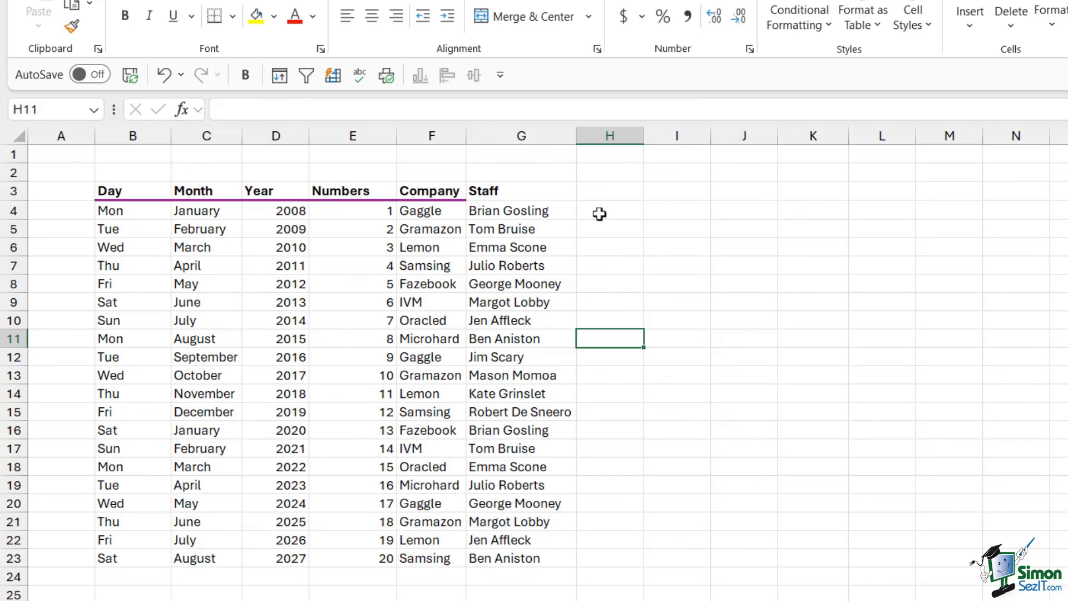
{"action": "left_click", "coordinate": [599, 212]}
{"action": "type", "text": "Deb"}
{"action": "key", "text": "ctrl+Return"}
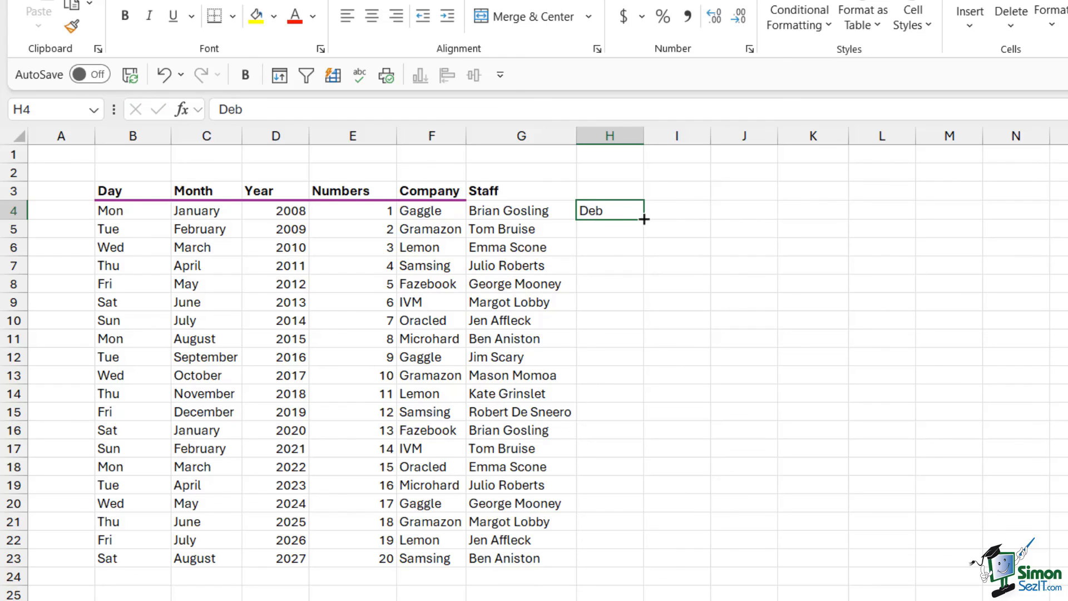
{"action": "left_click_drag", "start_coordinate": [645, 220], "coordinate": [657, 576]}
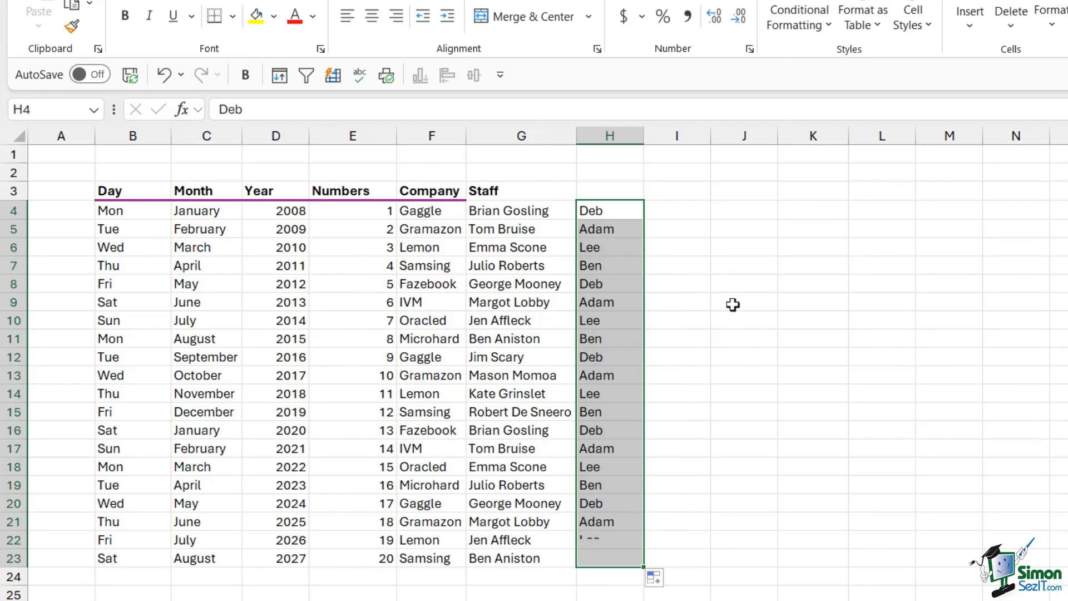
{"action": "left_click", "coordinate": [733, 304]}
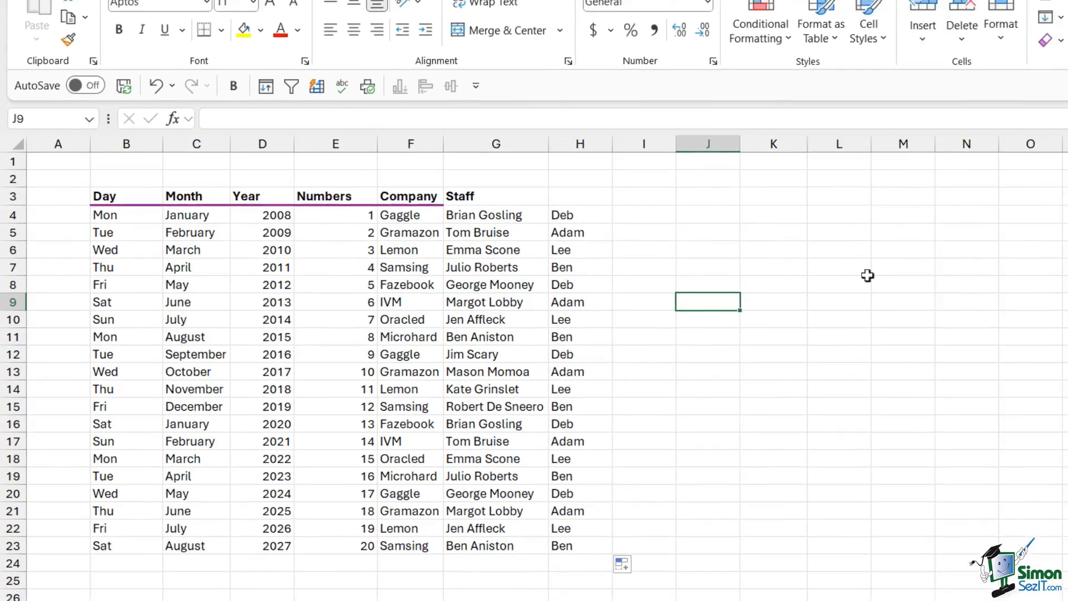